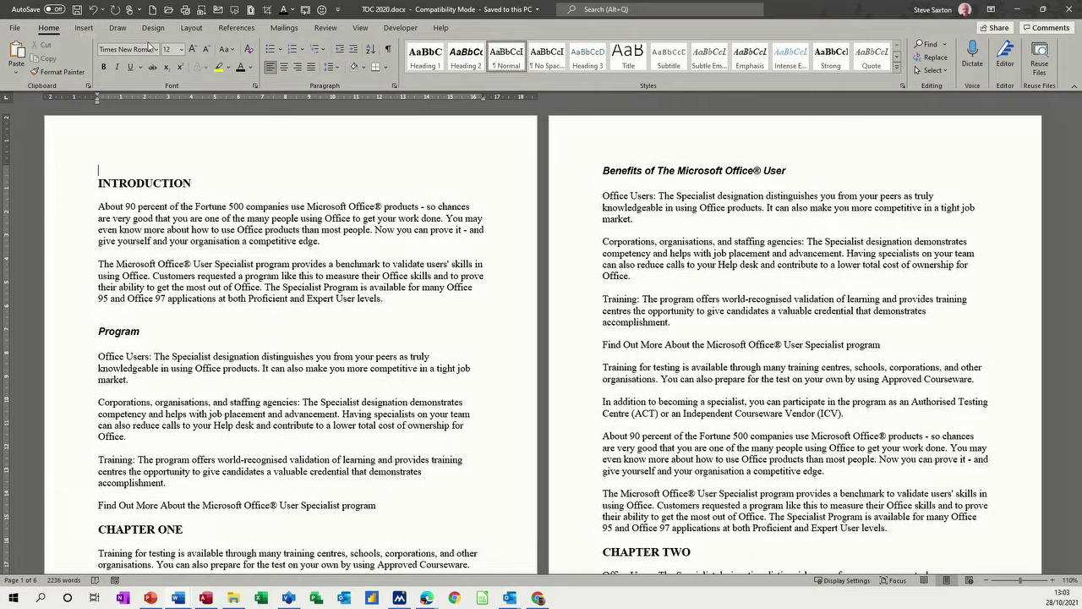
Switch to the References ribbon to reach the footnote and endnote tools.
{"action": "left_click", "coordinate": [234, 30]}
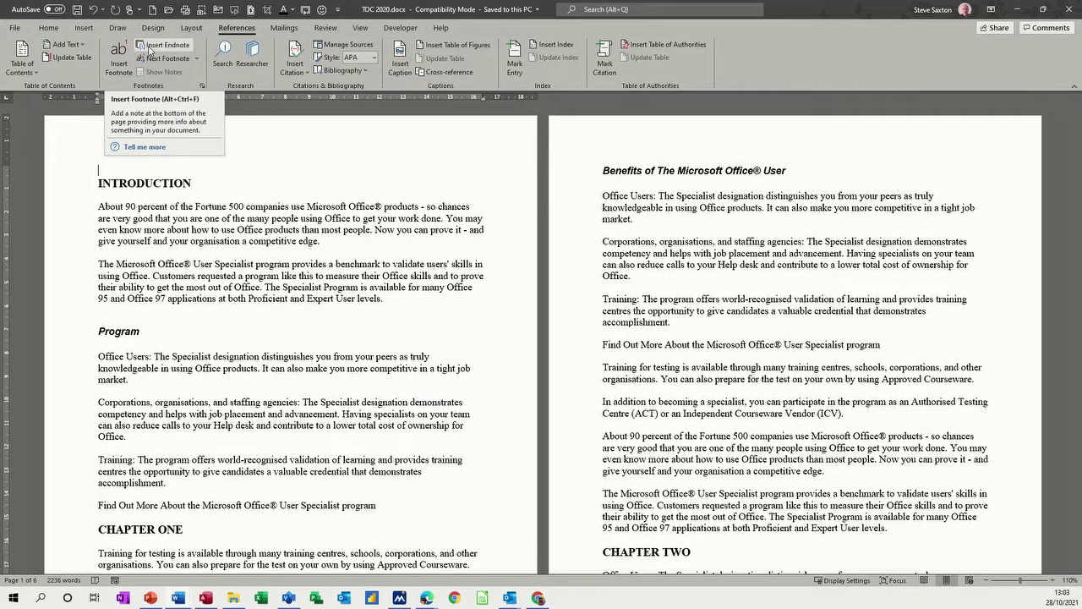
{"action": "left_click", "coordinate": [198, 59]}
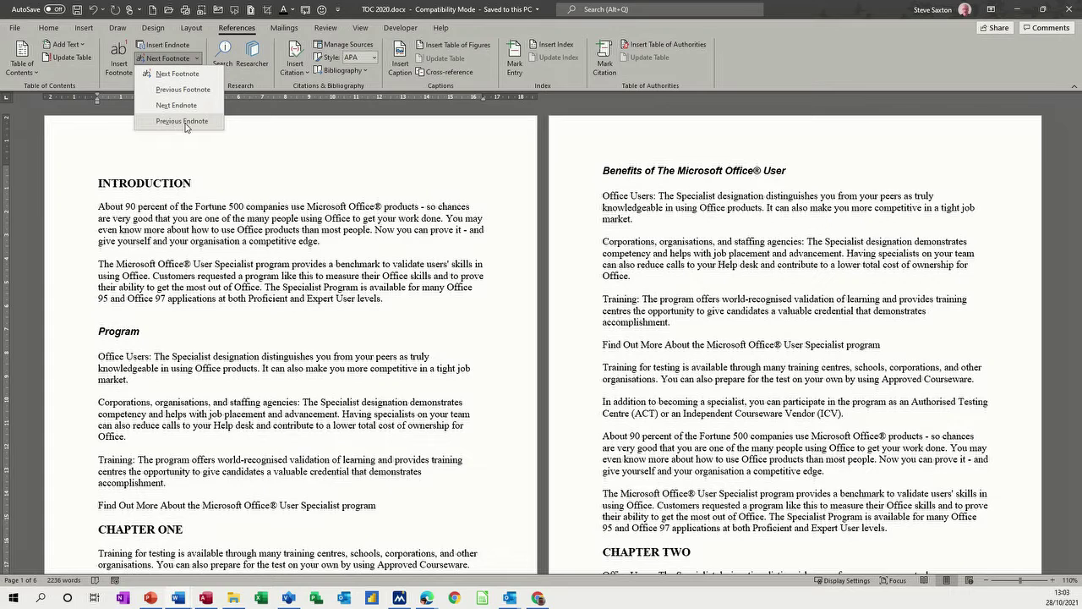
{"action": "left_click", "coordinate": [74, 192]}
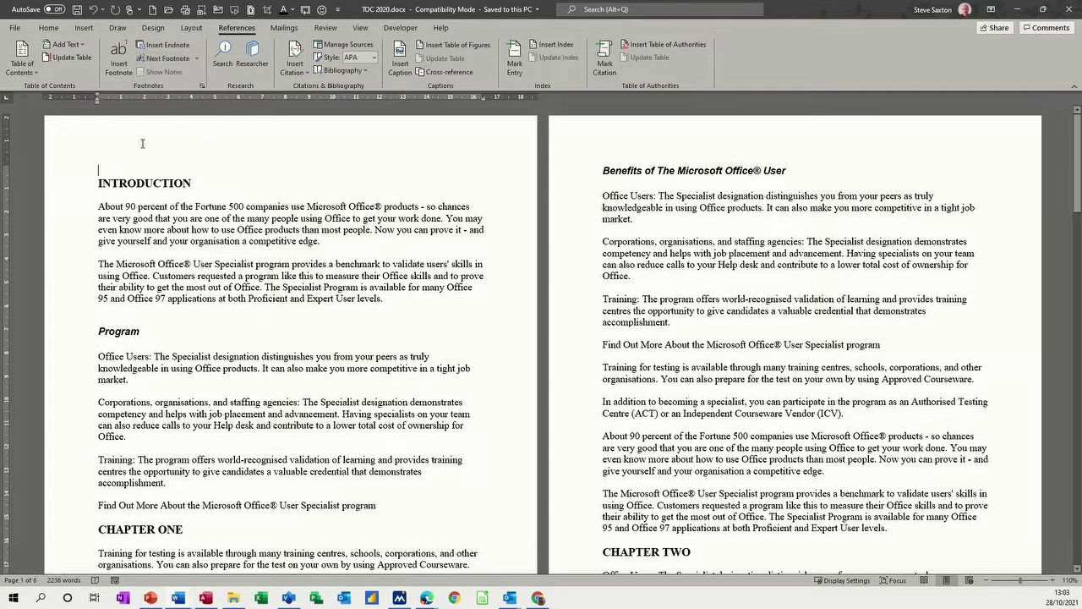
{"action": "left_click", "coordinate": [202, 89]}
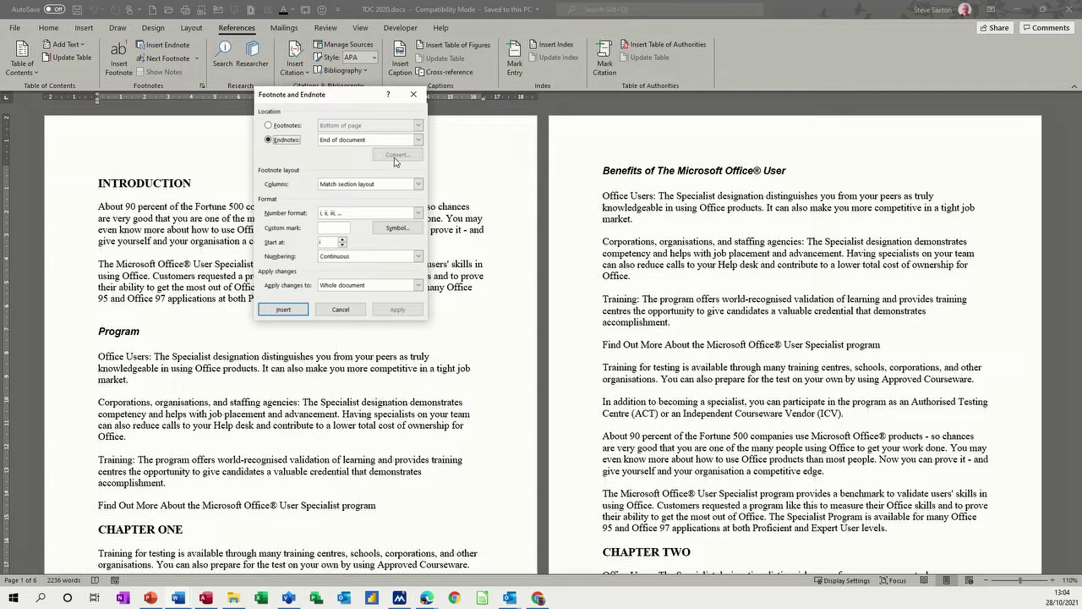
{"action": "left_click", "coordinate": [336, 309]}
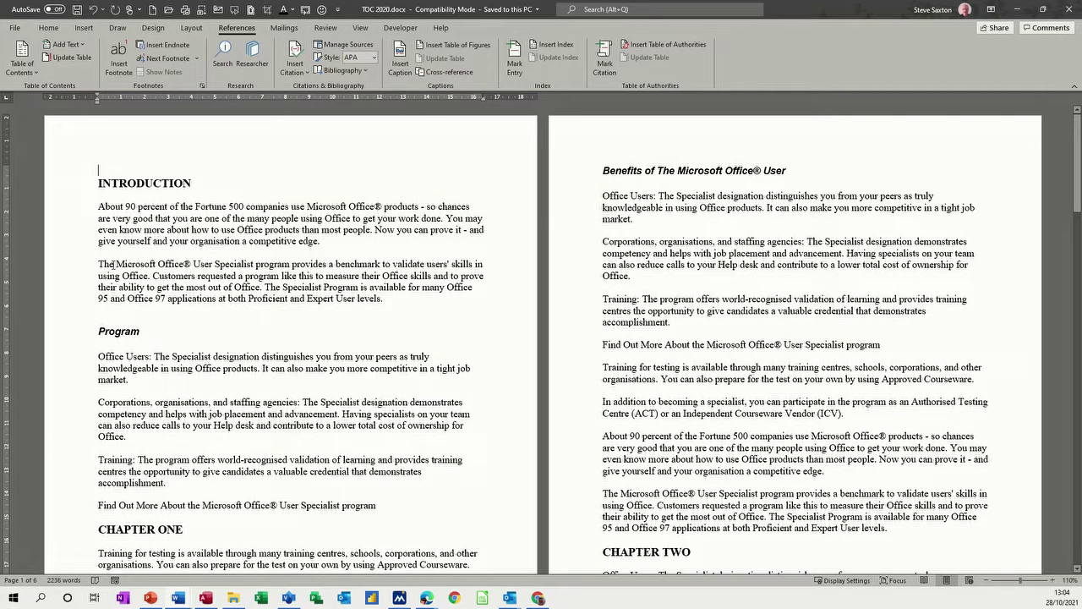
Add footnote 1 reading 'Not Office 20210' after 'Microsoft Office®', then put the cursor after 'get the'.
{"action": "left_click", "coordinate": [194, 263]}
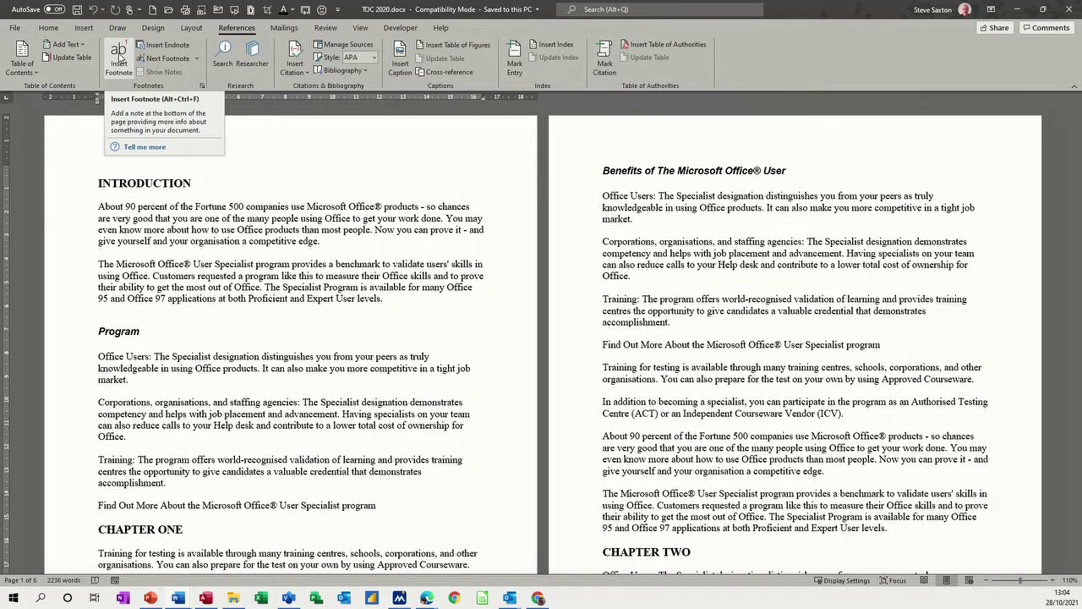
{"action": "left_click", "coordinate": [120, 57]}
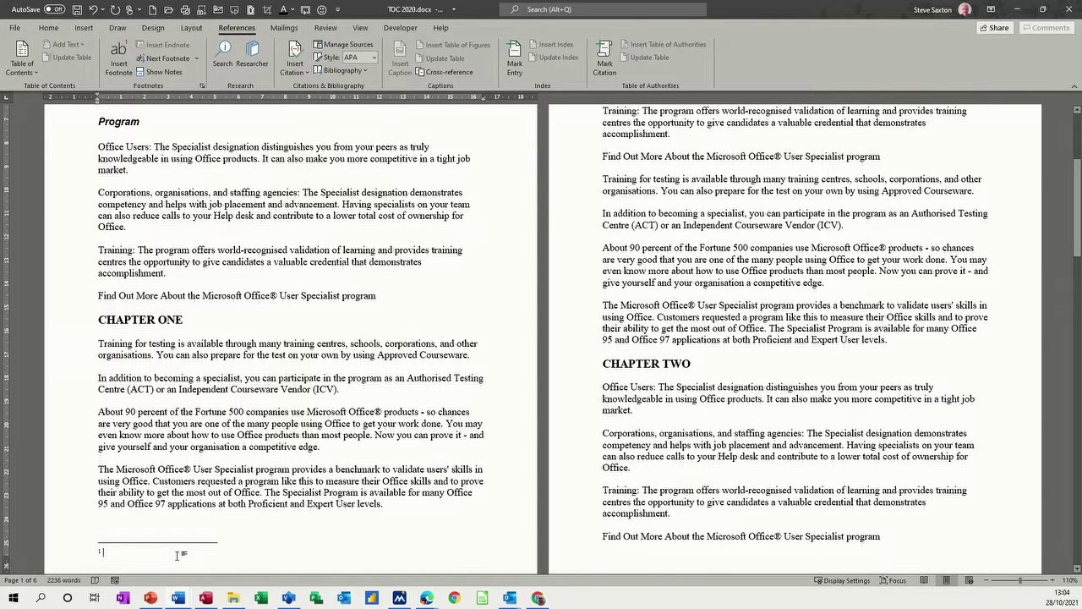
{"action": "type", "text": "Not Office 20210"}
{"action": "scroll", "coordinate": [230, 353], "scroll_direction": "up", "scroll_amount": 5}
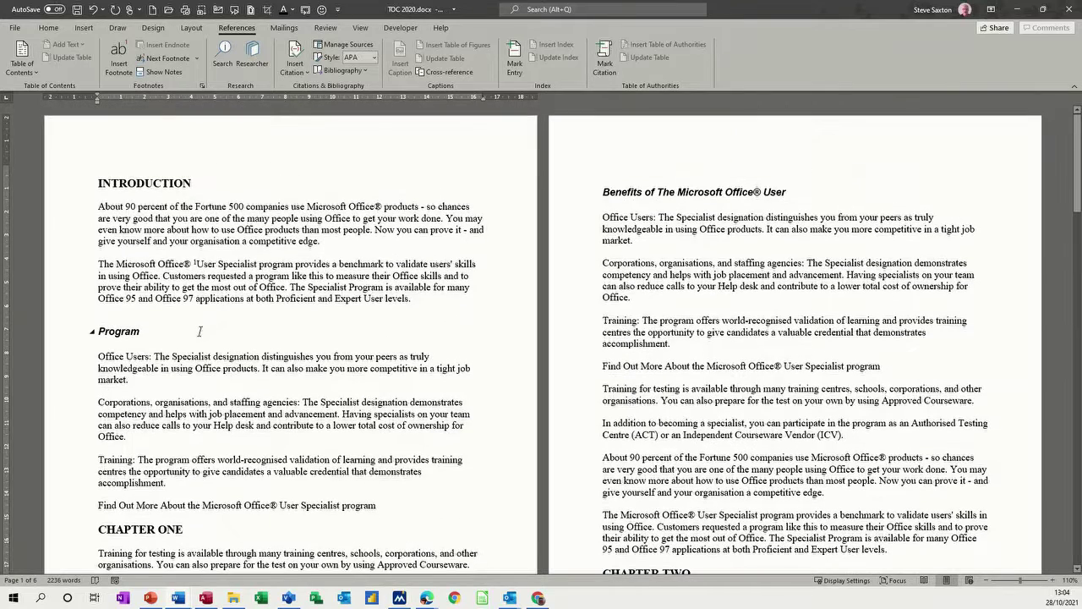
{"action": "mouse_move", "coordinate": [200, 263]}
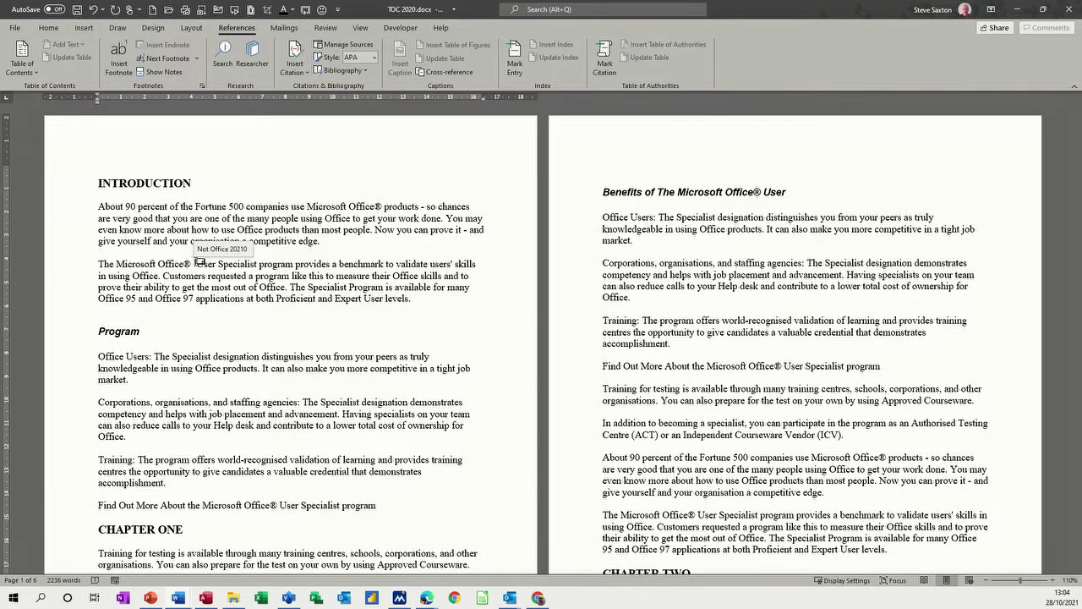
{"action": "left_click", "coordinate": [210, 280]}
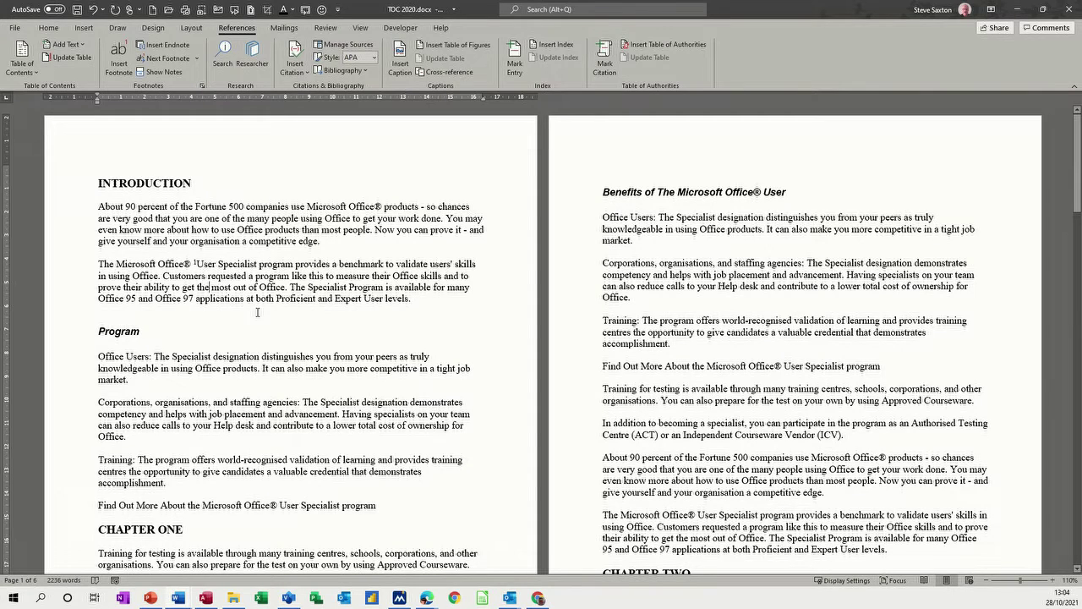
Insert endnote i reading 'Not Office 2020' after 'get the' and return to the body text.
{"action": "left_click", "coordinate": [172, 47]}
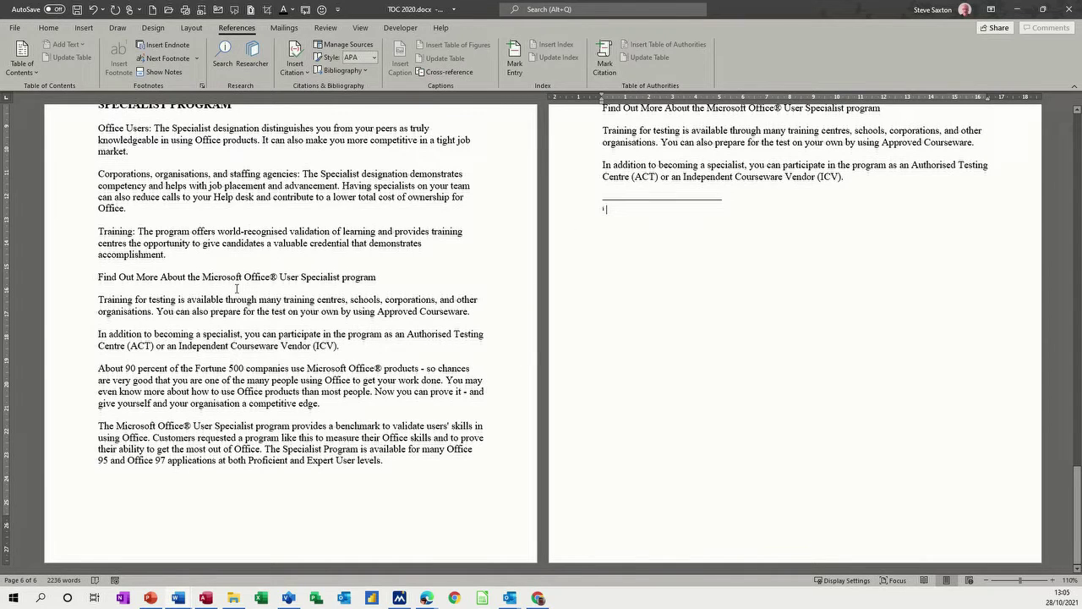
{"action": "type", "text": "Not Office 2020"}
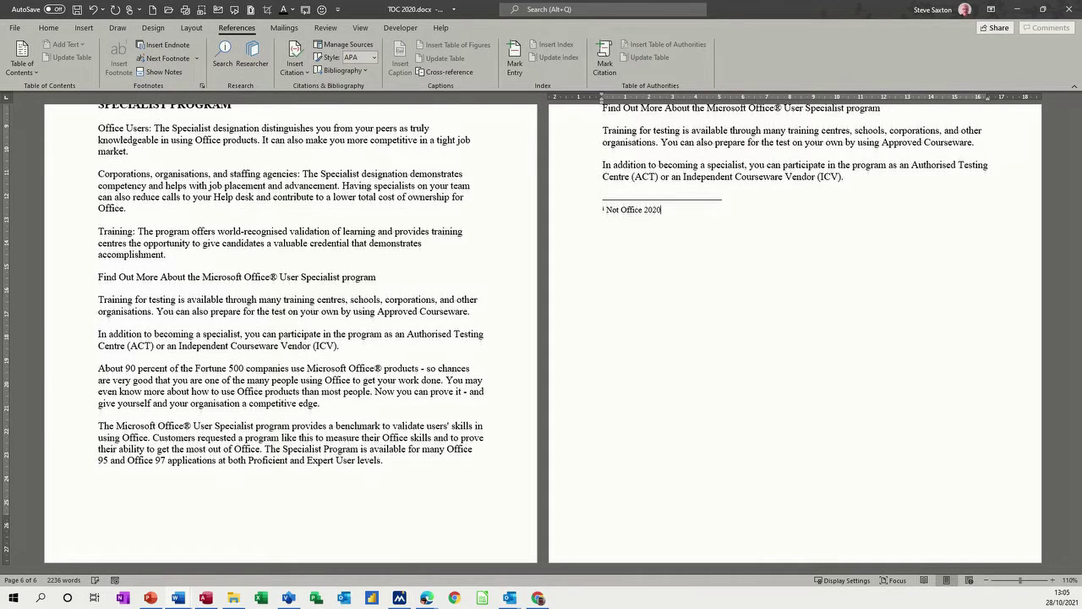
{"action": "left_click", "coordinate": [336, 228]}
{"action": "scroll", "coordinate": [336, 230], "scroll_direction": "up", "scroll_amount": 15}
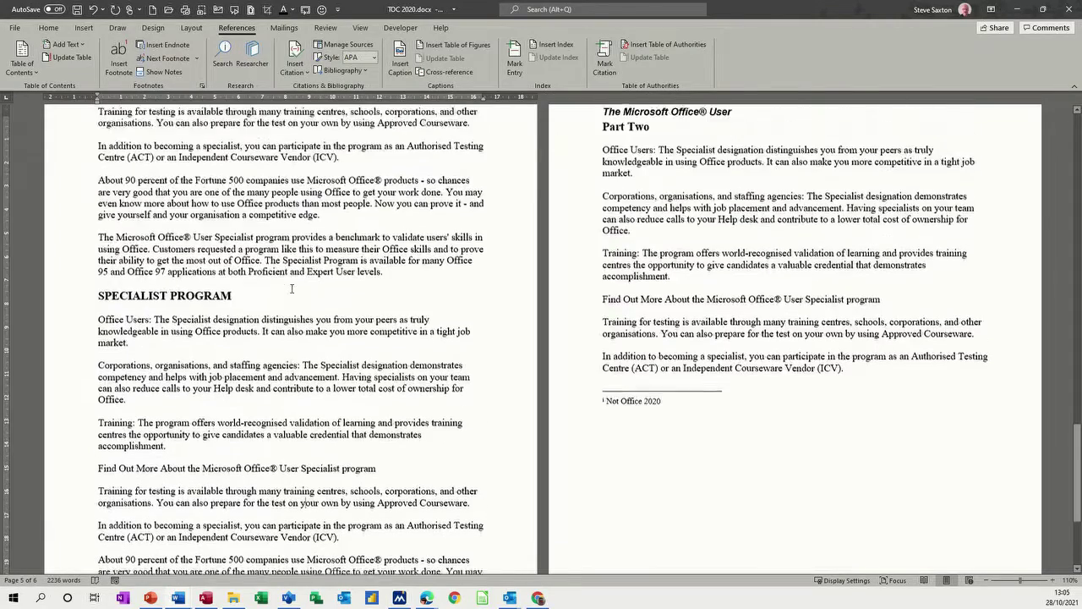
Scroll back to page 1 and open the Cross-reference dialog listing footnote 1 'Not Office 2010'.
{"action": "scroll", "coordinate": [282, 284], "scroll_direction": "up", "scroll_amount": 15}
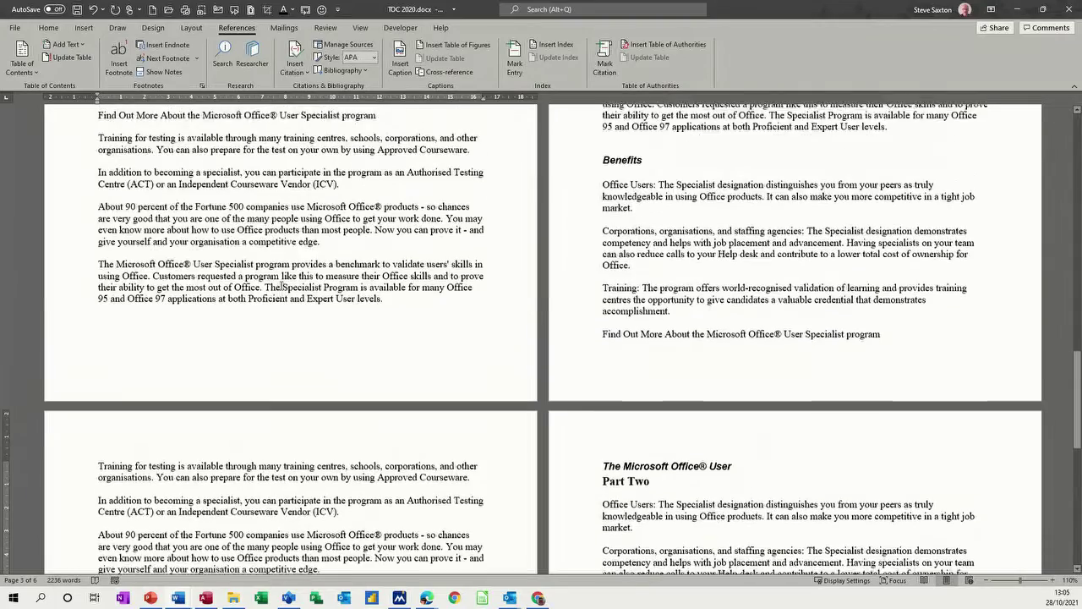
{"action": "scroll", "coordinate": [282, 284], "scroll_direction": "up", "scroll_amount": 1}
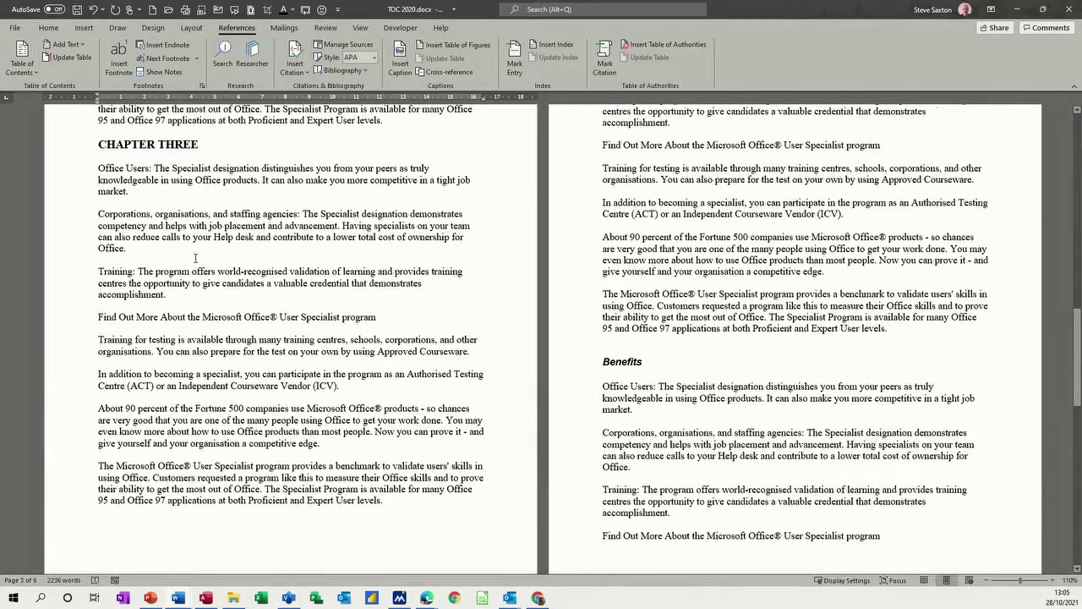
{"action": "scroll", "coordinate": [194, 257], "scroll_direction": "up", "scroll_amount": 5}
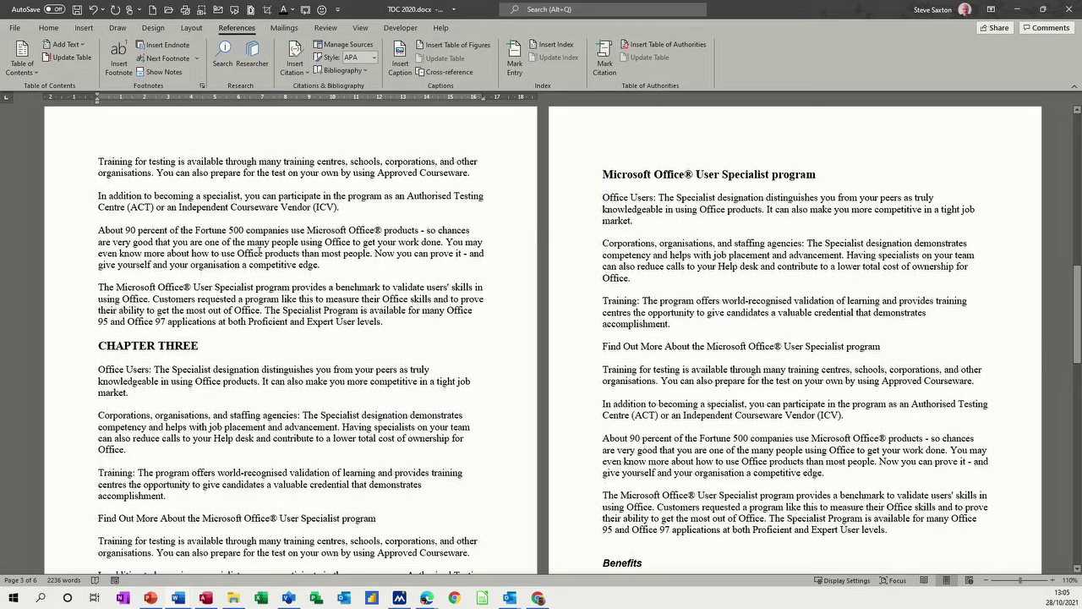
{"action": "scroll", "coordinate": [260, 250], "scroll_direction": "up", "scroll_amount": 20}
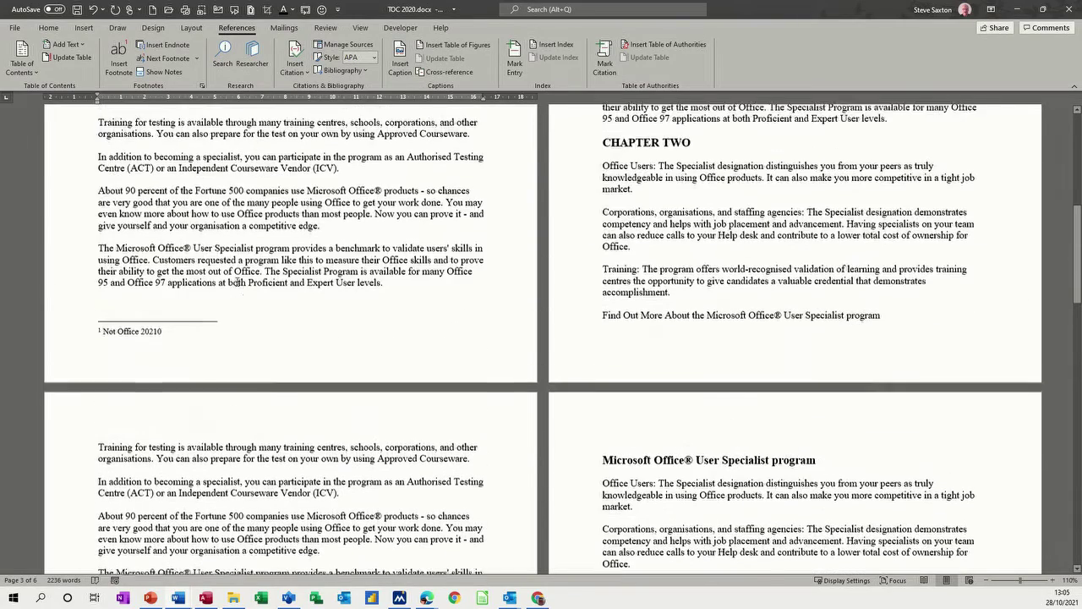
{"action": "scroll", "coordinate": [235, 294], "scroll_direction": "up", "scroll_amount": 4}
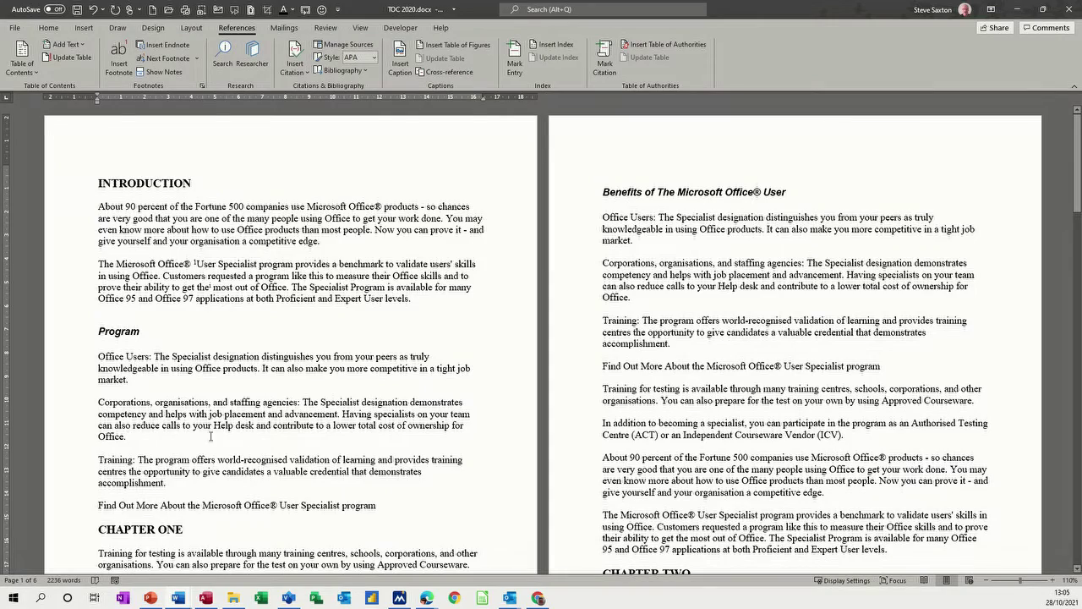
{"action": "scroll", "coordinate": [202, 264], "scroll_direction": "down", "scroll_amount": 8}
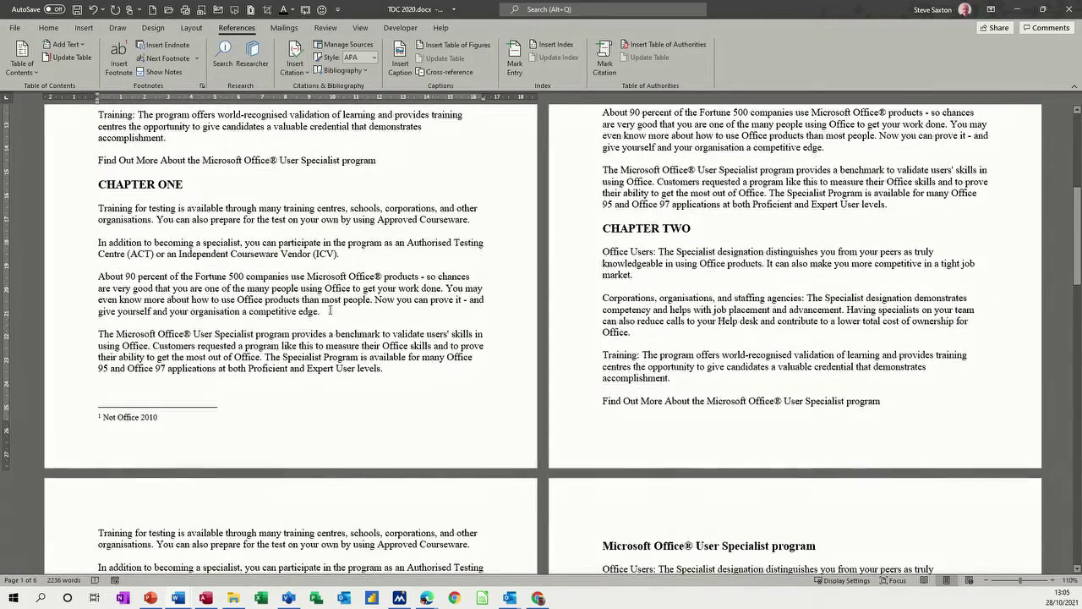
{"action": "scroll", "coordinate": [221, 294], "scroll_direction": "up", "scroll_amount": 6}
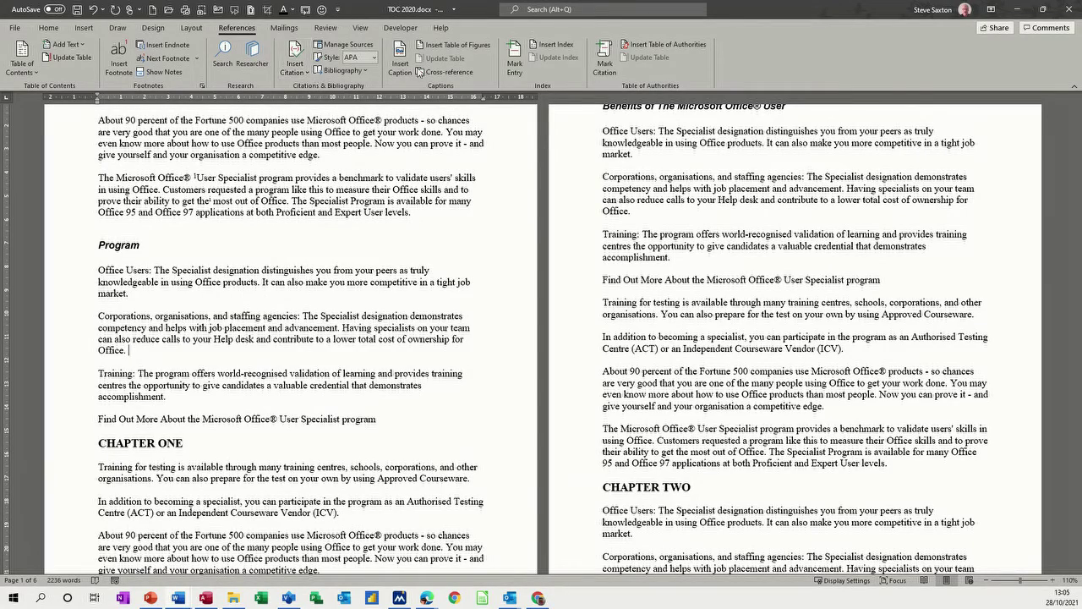
{"action": "left_click", "coordinate": [439, 74]}
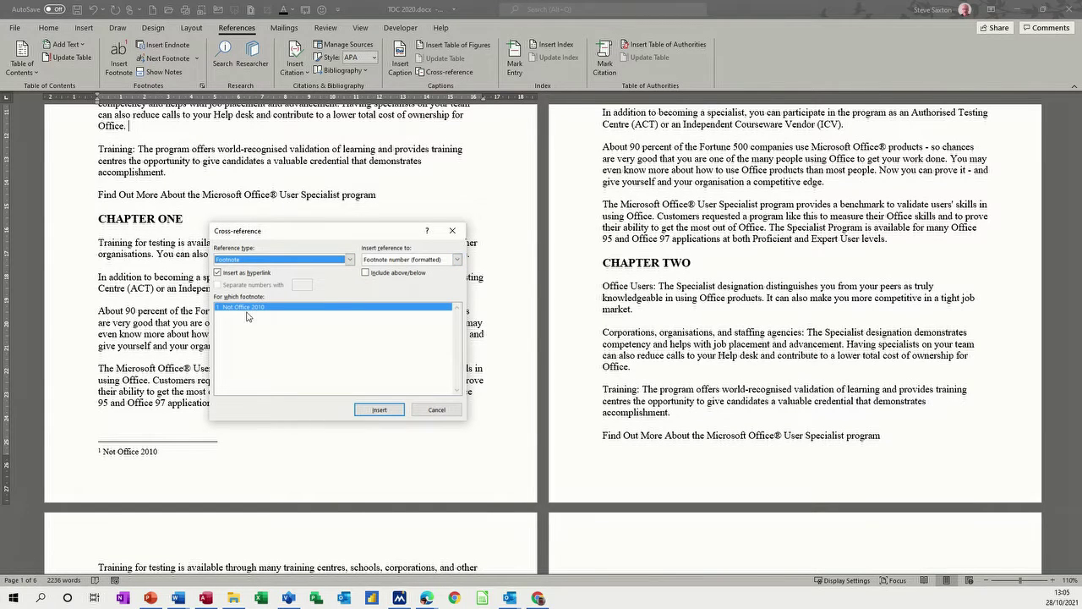
Insert a cross-reference to footnote 1 after 'ownership for Office.' and follow it to its target.
{"action": "left_click", "coordinate": [377, 411]}
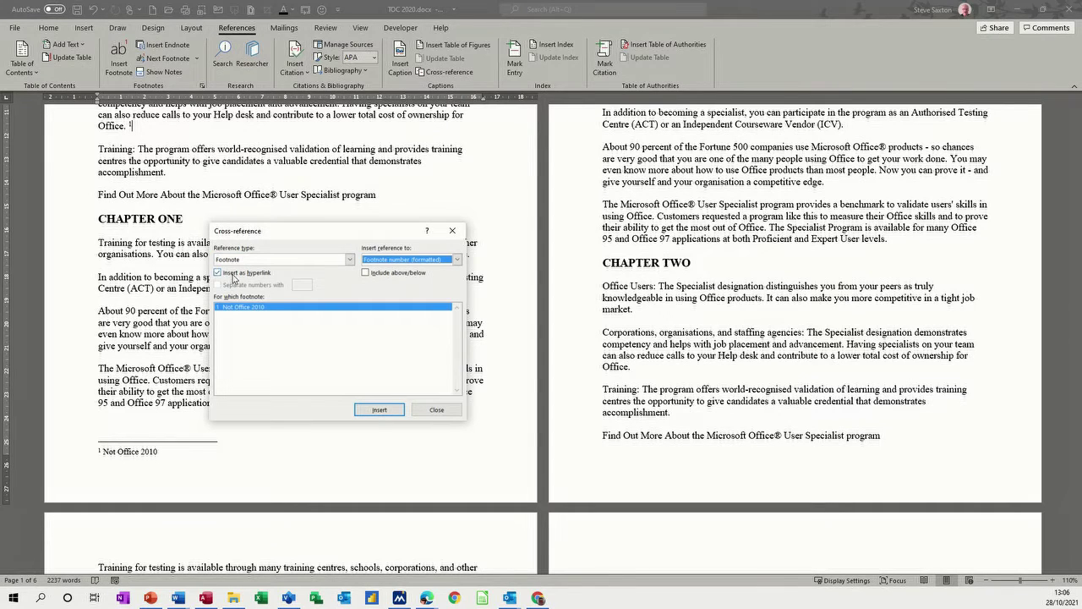
{"action": "left_click", "coordinate": [433, 410]}
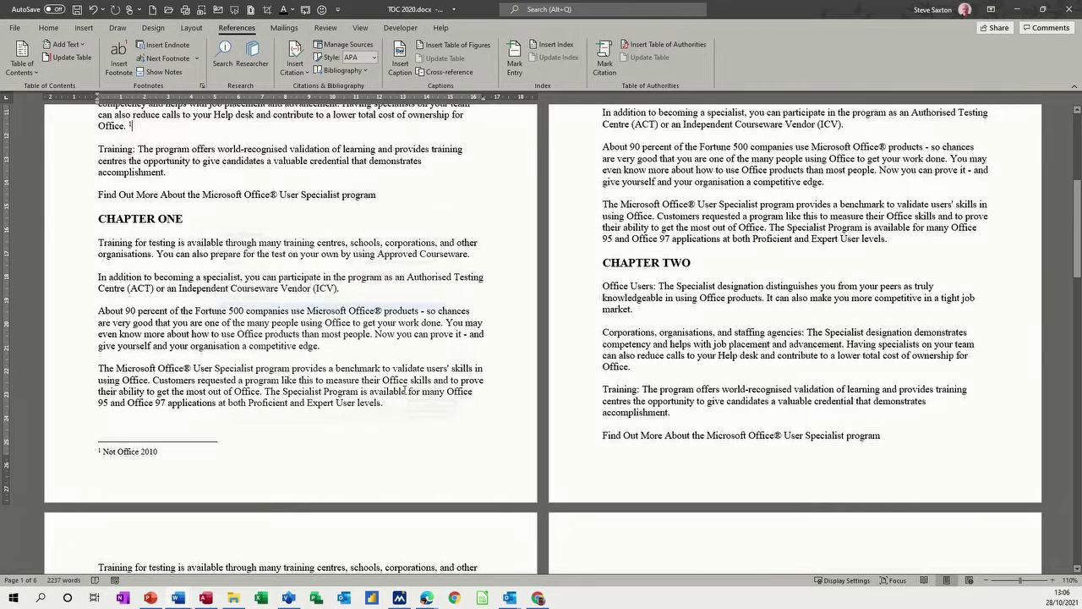
{"action": "left_click", "coordinate": [129, 129], "text": "ctrl"}
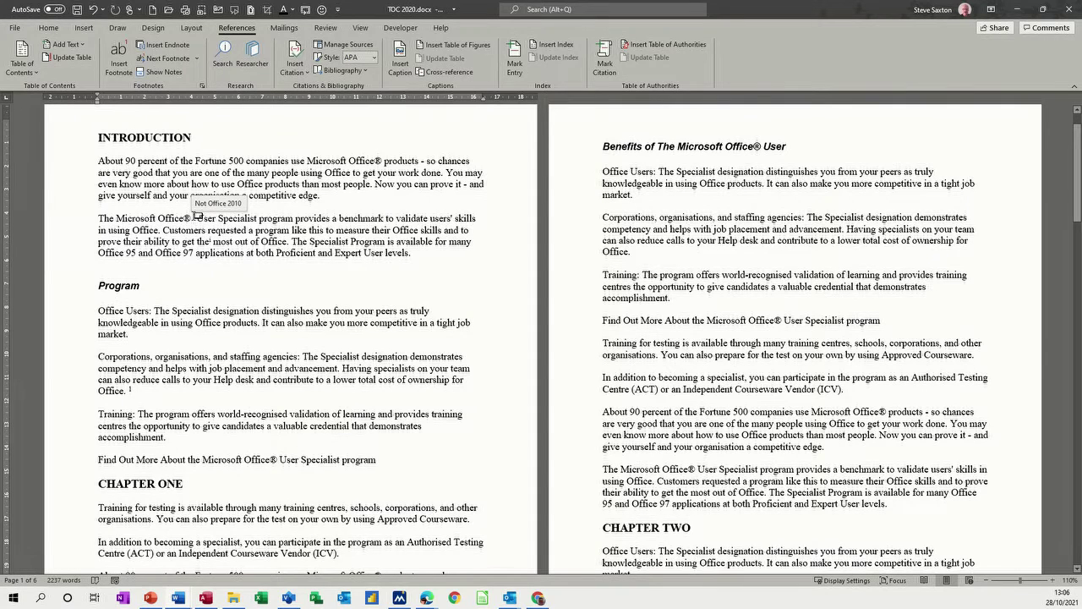
From after Office® in the Introduction, jump to the next endnote reference.
{"action": "left_click", "coordinate": [194, 217]}
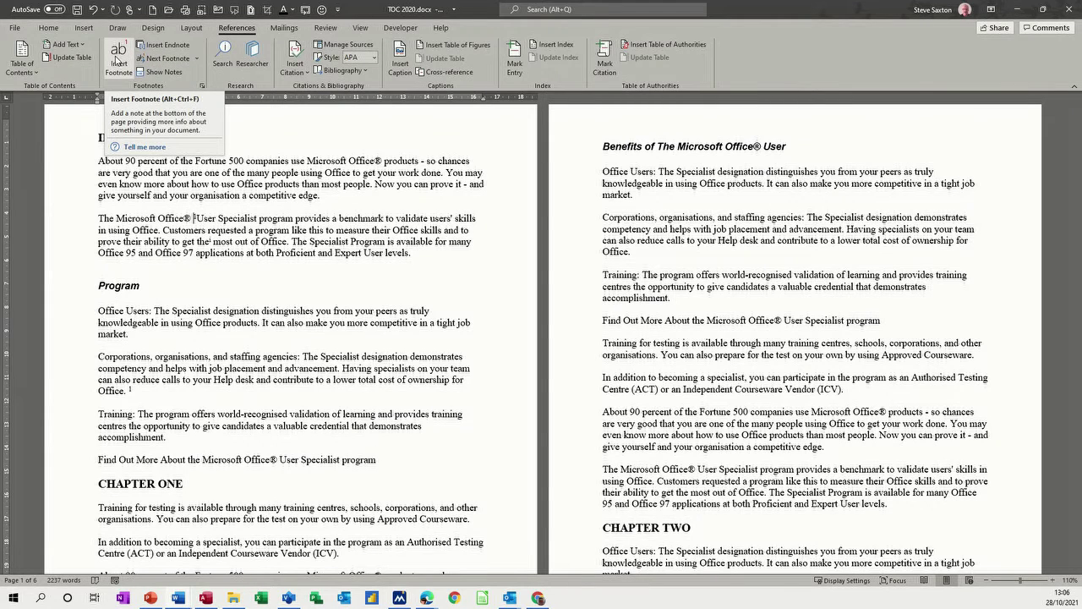
{"action": "left_click", "coordinate": [197, 61]}
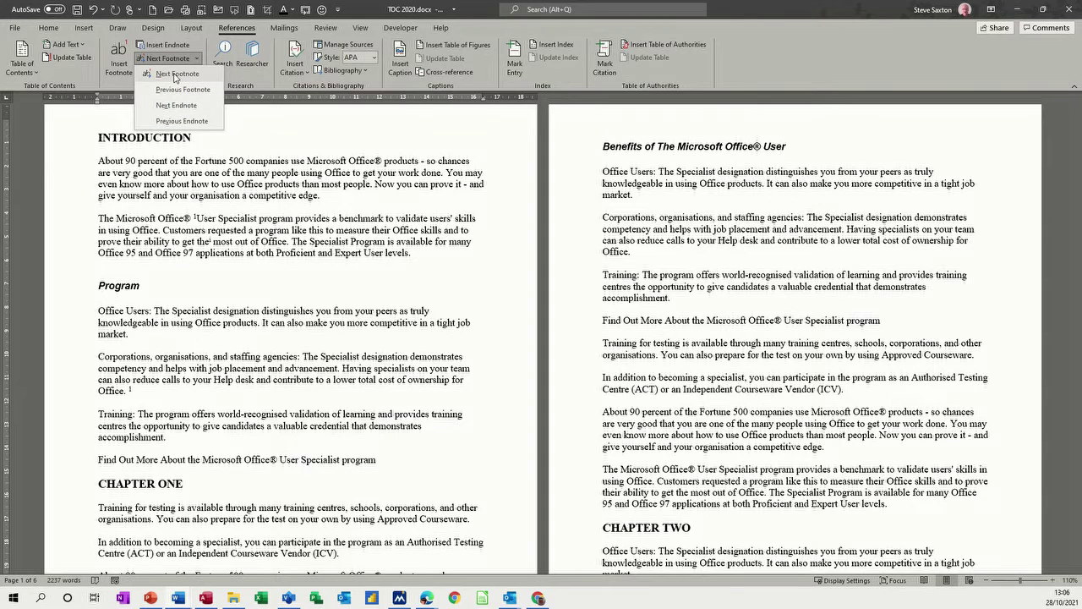
{"action": "left_click", "coordinate": [179, 106]}
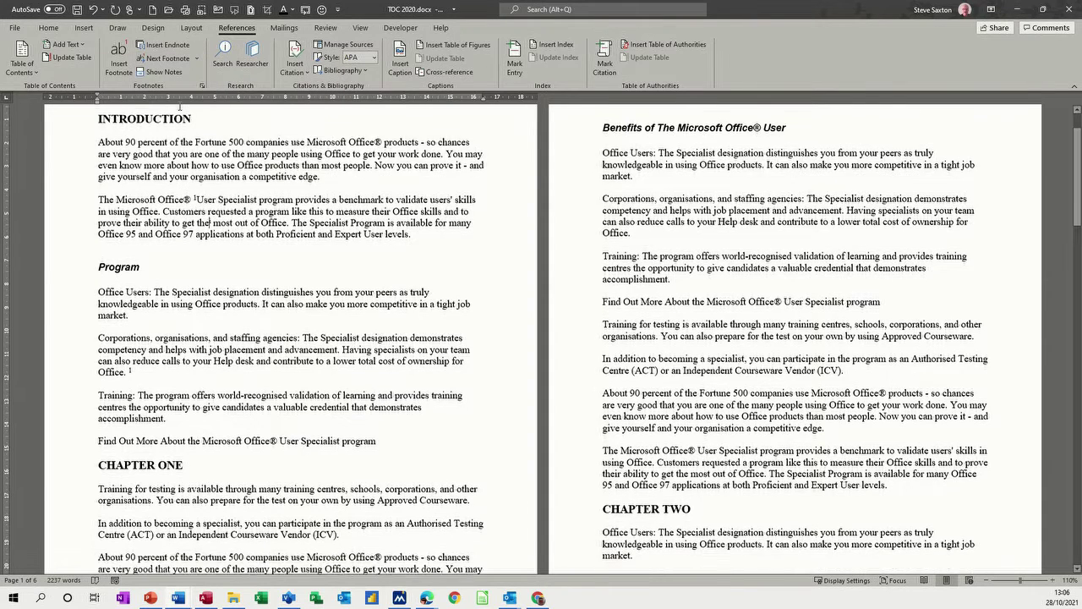
Step back and forth through the remaining footnote and endnote references.
{"action": "left_click", "coordinate": [198, 61]}
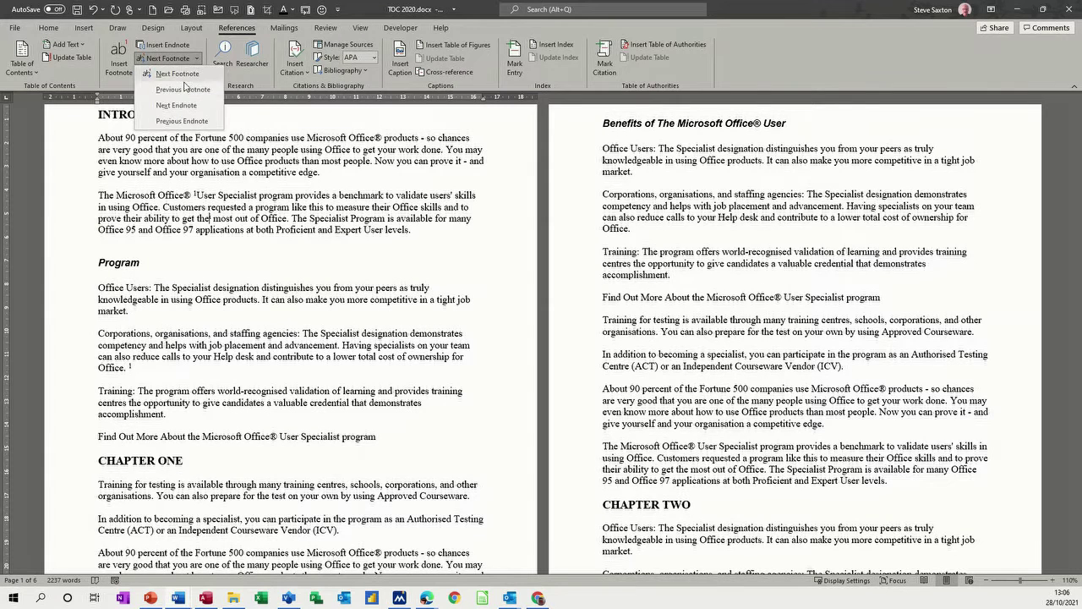
{"action": "left_click", "coordinate": [176, 121]}
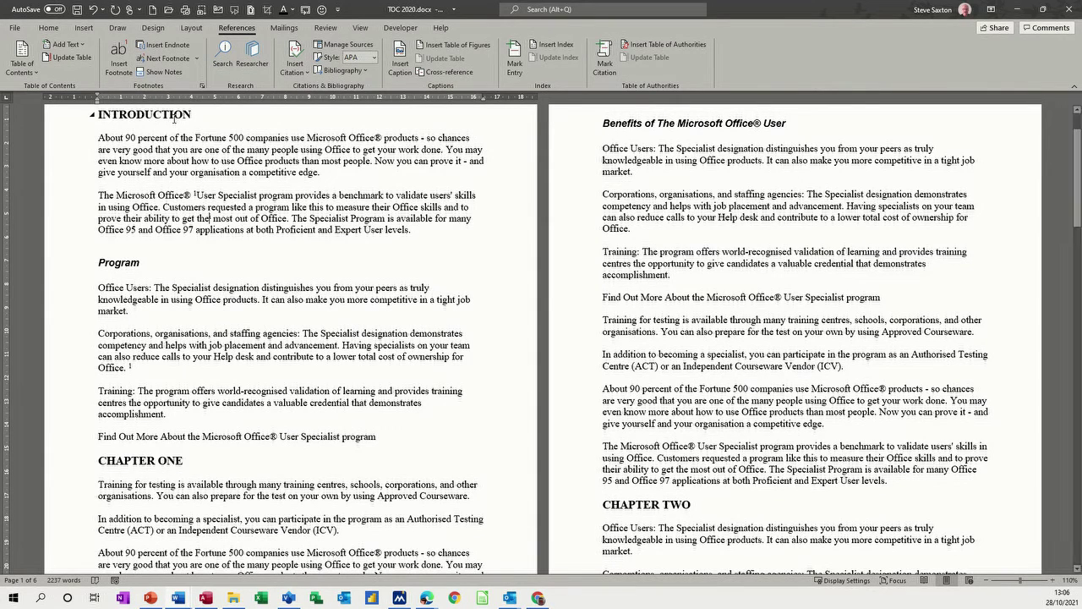
{"action": "left_click", "coordinate": [196, 59]}
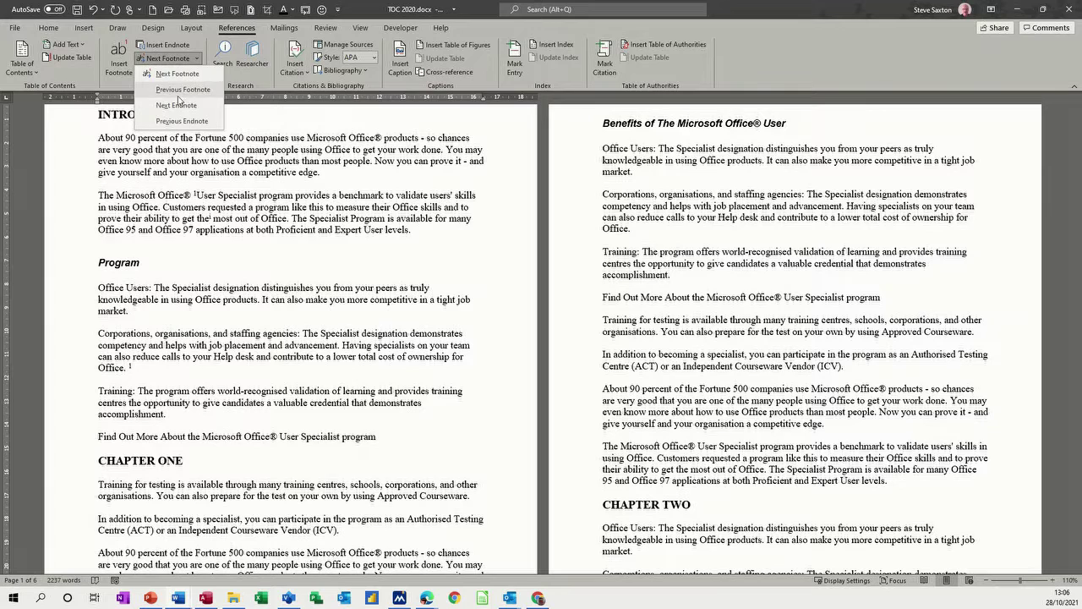
{"action": "left_click", "coordinate": [199, 61]}
{"action": "left_click", "coordinate": [200, 61]}
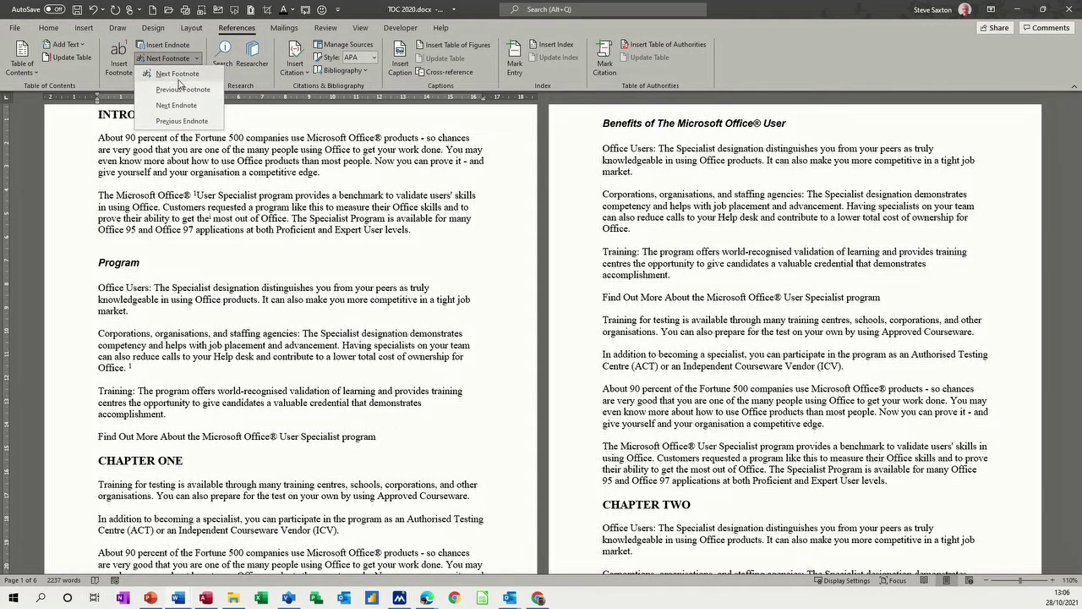
{"action": "left_click", "coordinate": [180, 93]}
{"action": "left_click", "coordinate": [197, 59]}
{"action": "left_click", "coordinate": [178, 79]}
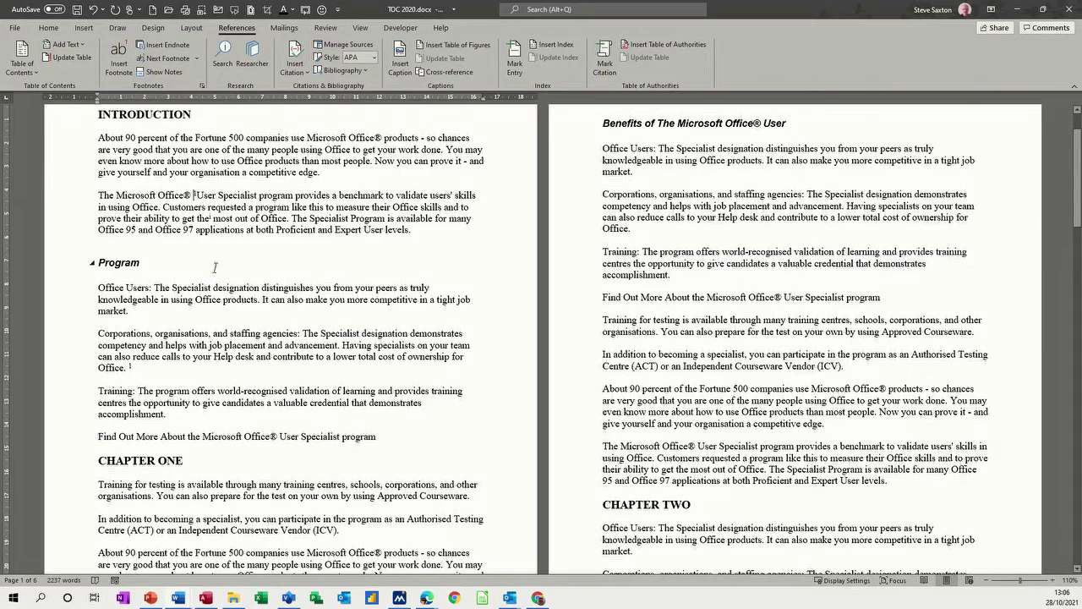
{"action": "scroll", "coordinate": [361, 340], "scroll_direction": "down", "scroll_amount": 10}
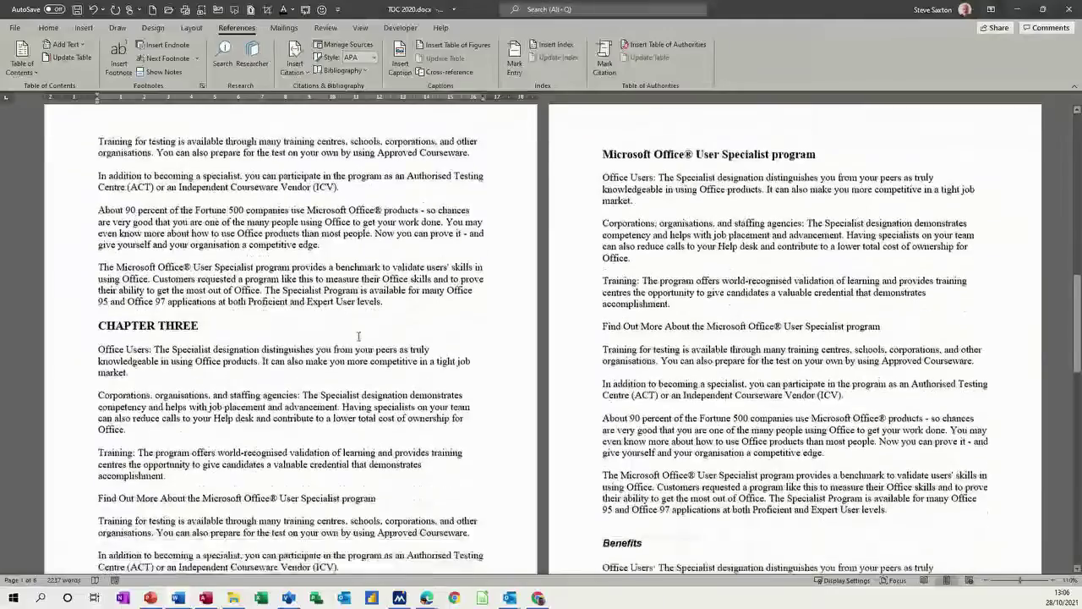
{"action": "scroll", "coordinate": [356, 326], "scroll_direction": "up", "scroll_amount": 5}
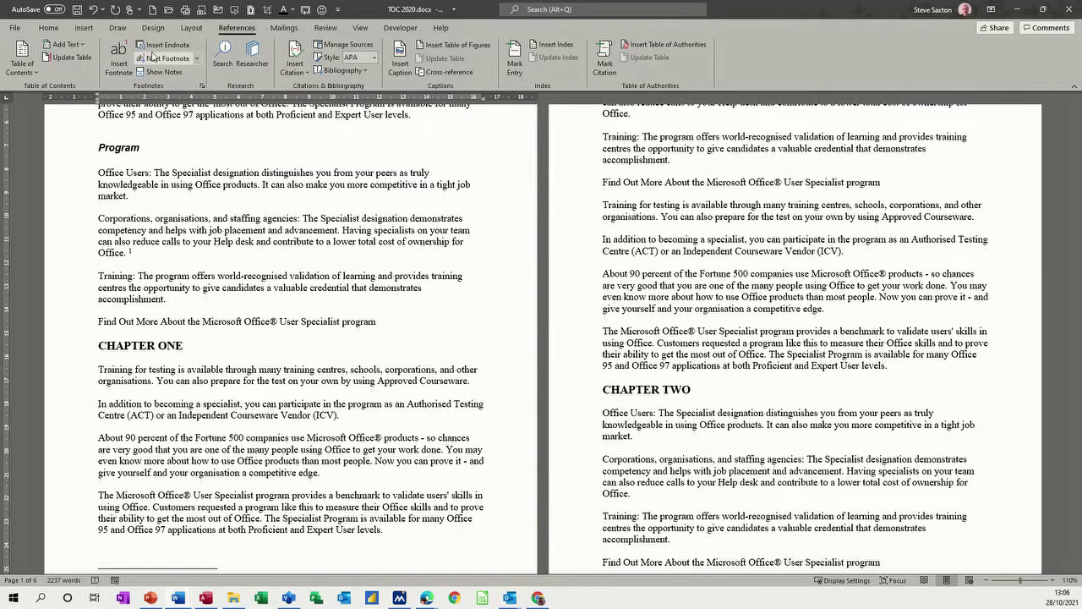
Insert endnote i reading 'Office 365' at the insertion point.
{"action": "left_click", "coordinate": [161, 49]}
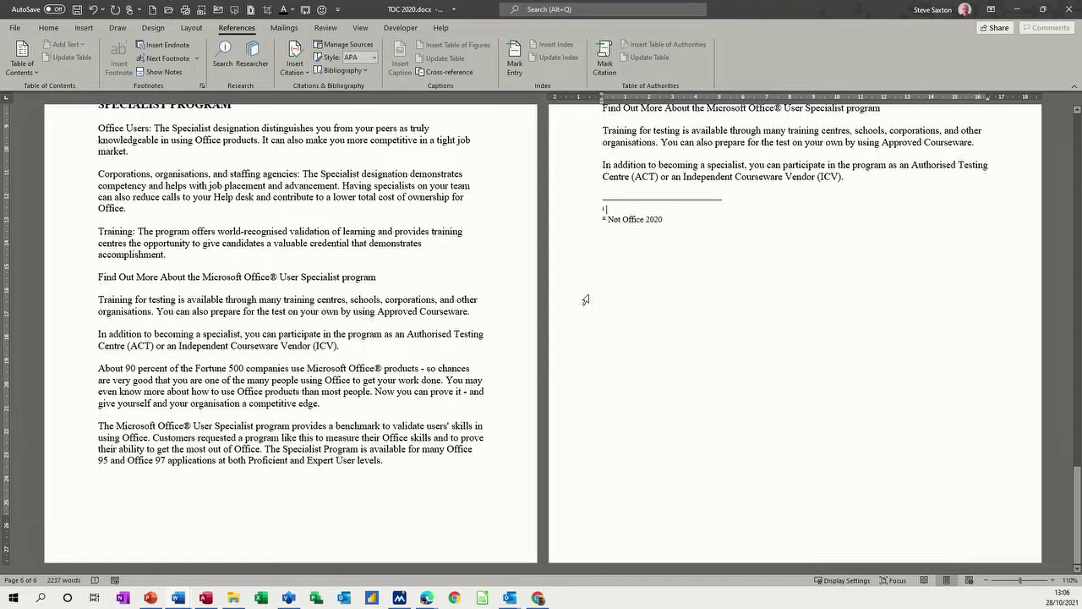
{"action": "type", "text": "Office 3"}
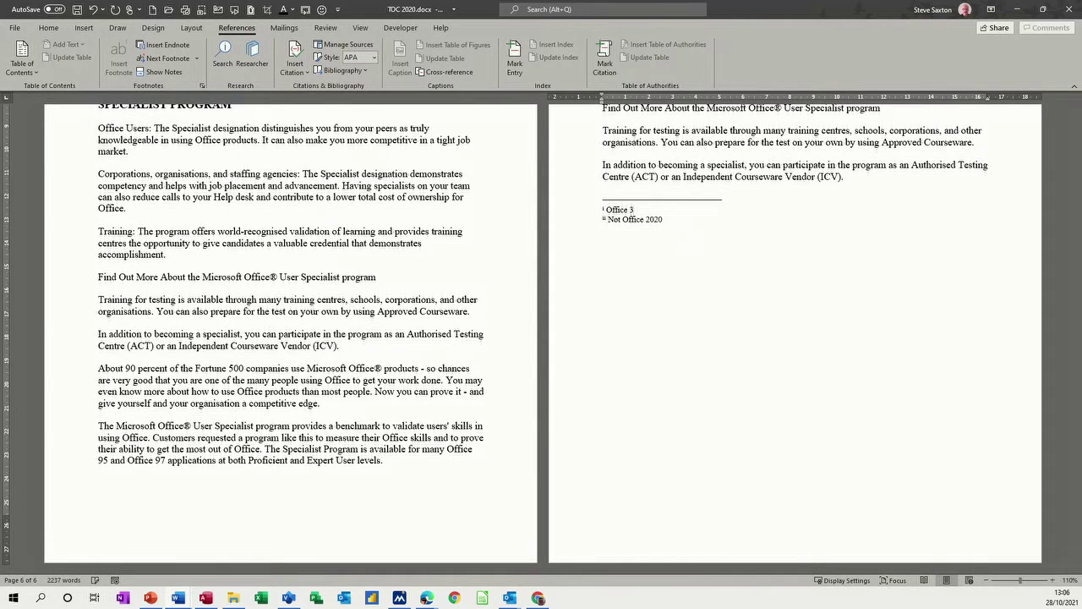
{"action": "type", "text": "65"}
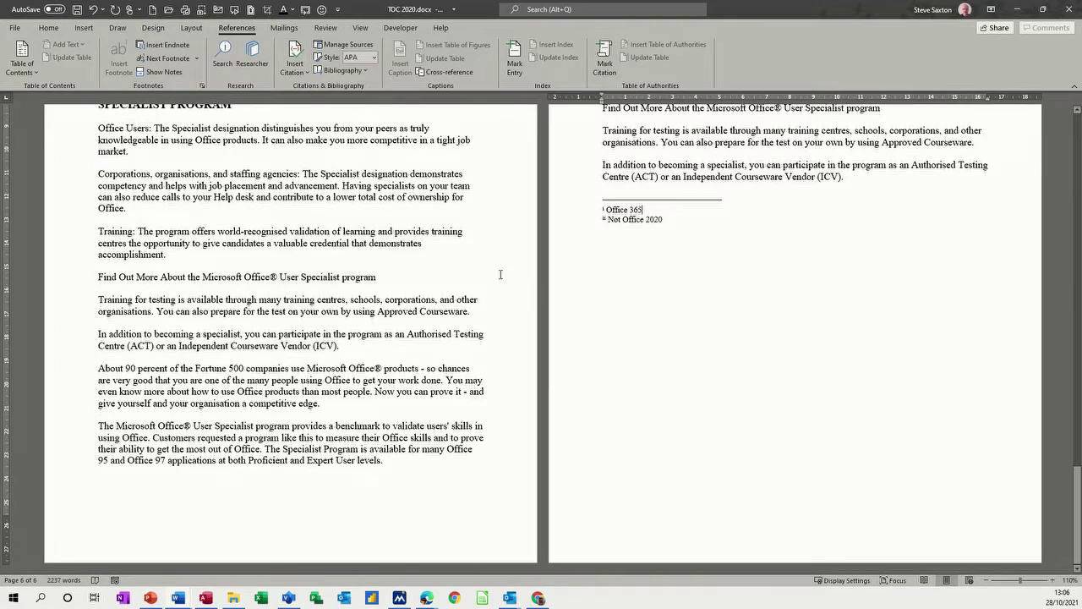
{"action": "scroll", "coordinate": [255, 241], "scroll_direction": "up", "scroll_amount": 6}
{"action": "scroll", "coordinate": [254, 241], "scroll_direction": "up", "scroll_amount": 4}
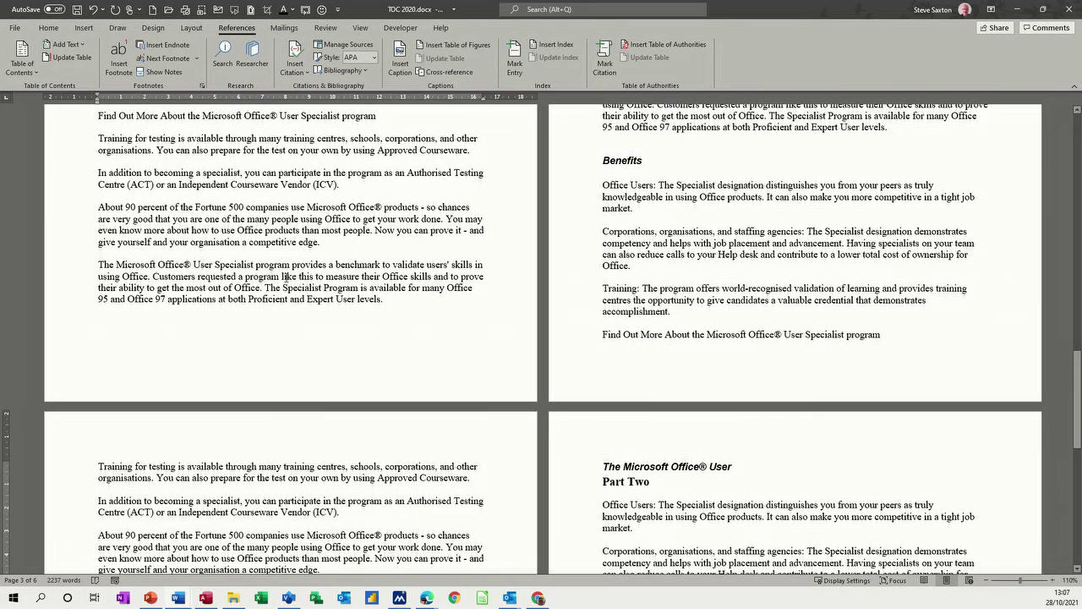
Add endnote iii reading 'Office 2016' after 'levels.' at the paragraph end.
{"action": "left_click", "coordinate": [384, 302]}
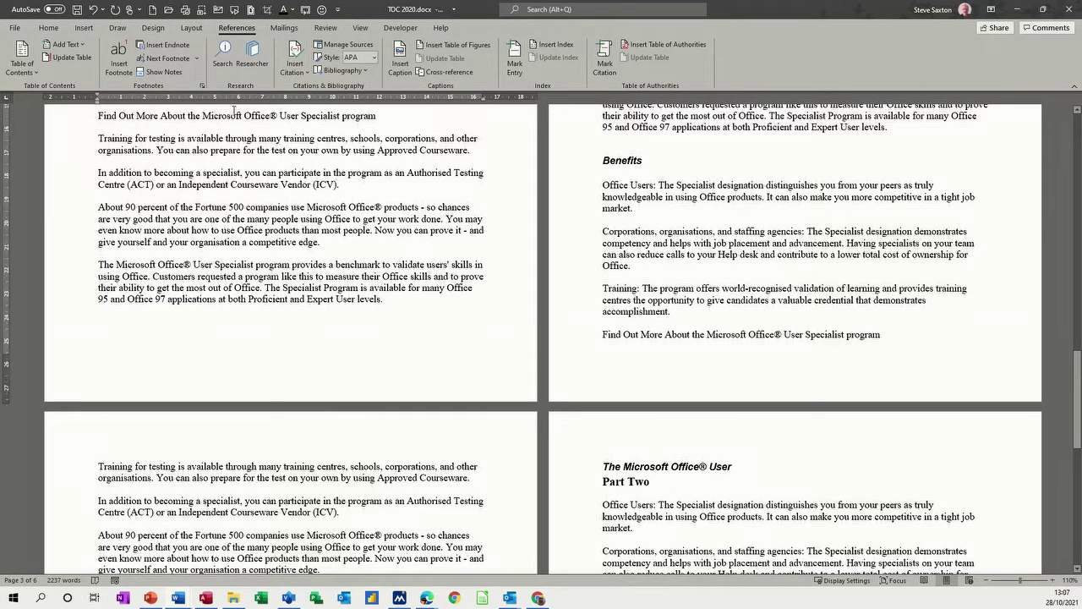
{"action": "left_click", "coordinate": [162, 45]}
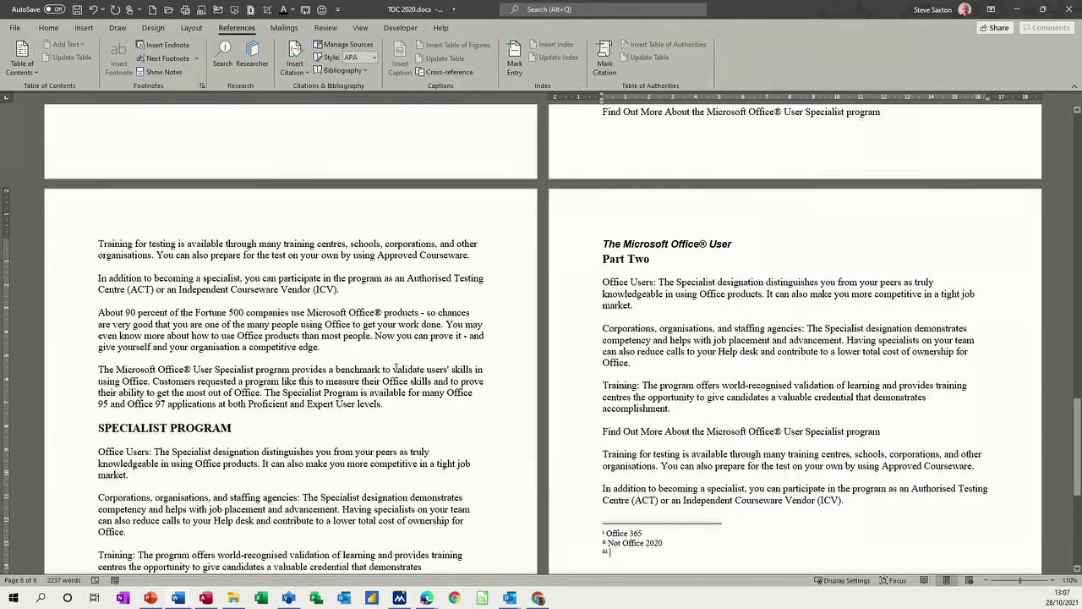
{"action": "type", "text": "Office 201"}
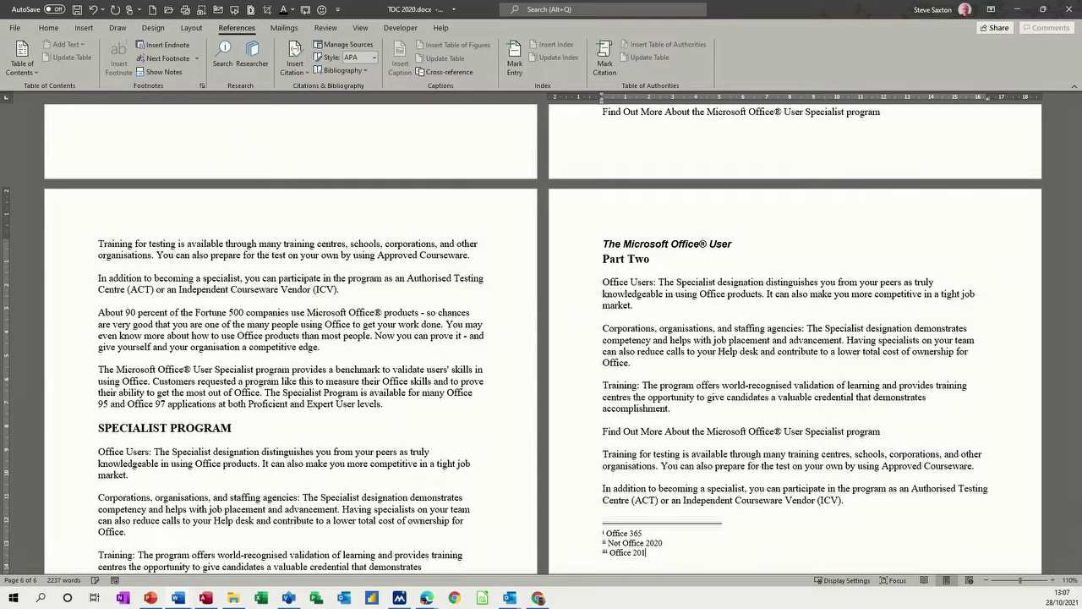
{"action": "left_click", "coordinate": [377, 313]}
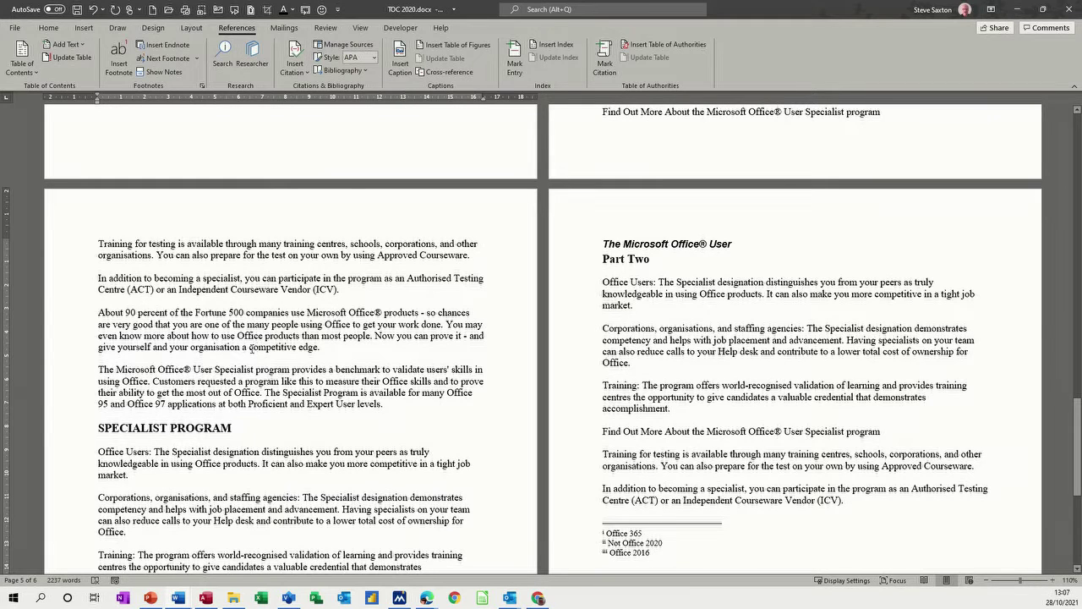
Insert footnote 2 reading 'Office 2010' before 'competitive edge.' and return to the body text.
{"action": "left_click", "coordinate": [119, 61]}
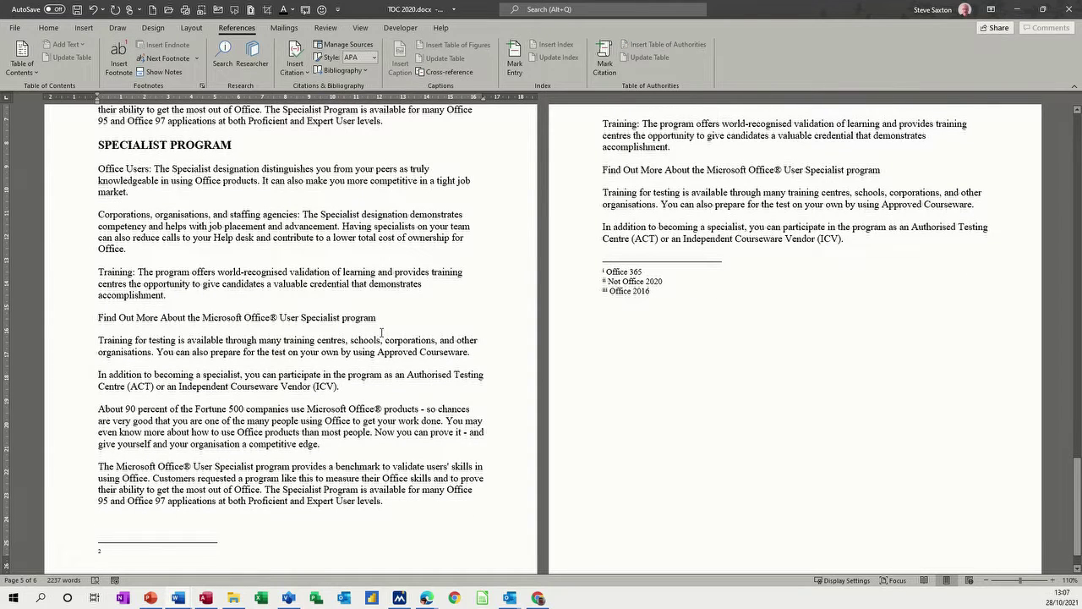
{"action": "type", "text": "Office 2010"}
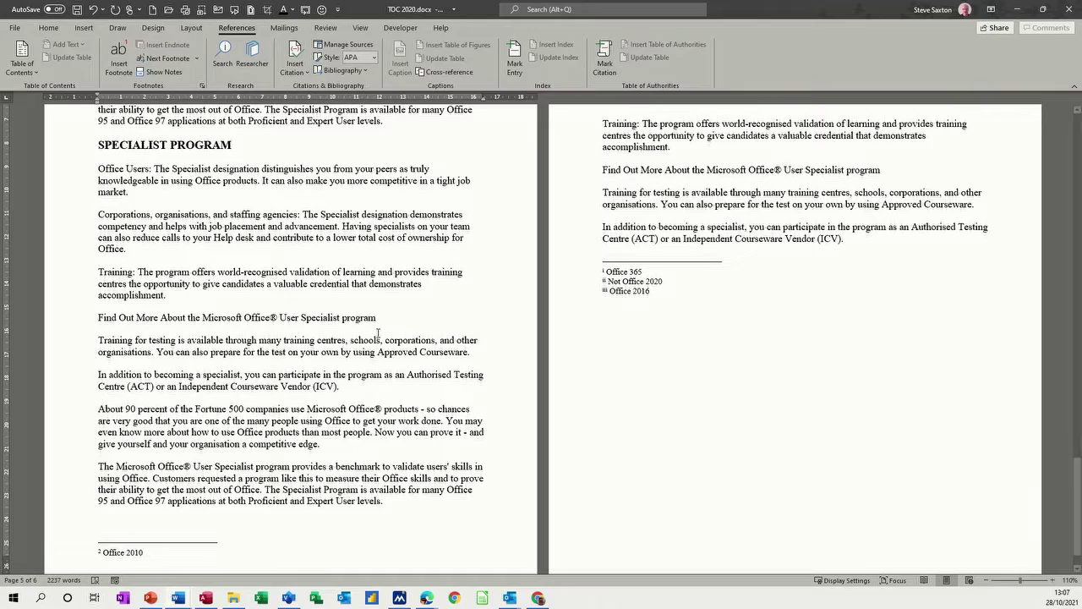
{"action": "left_click", "coordinate": [316, 318]}
{"action": "scroll", "coordinate": [289, 271], "scroll_direction": "up", "scroll_amount": 3}
{"action": "scroll", "coordinate": [289, 271], "scroll_direction": "down", "scroll_amount": 15}
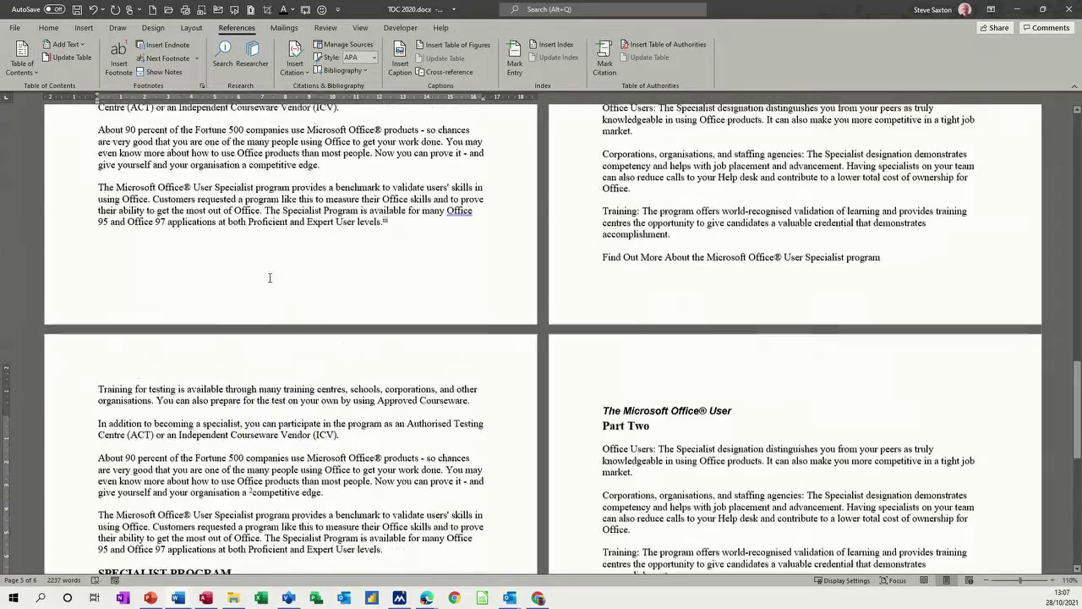
{"action": "scroll", "coordinate": [245, 274], "scroll_direction": "up", "scroll_amount": 20}
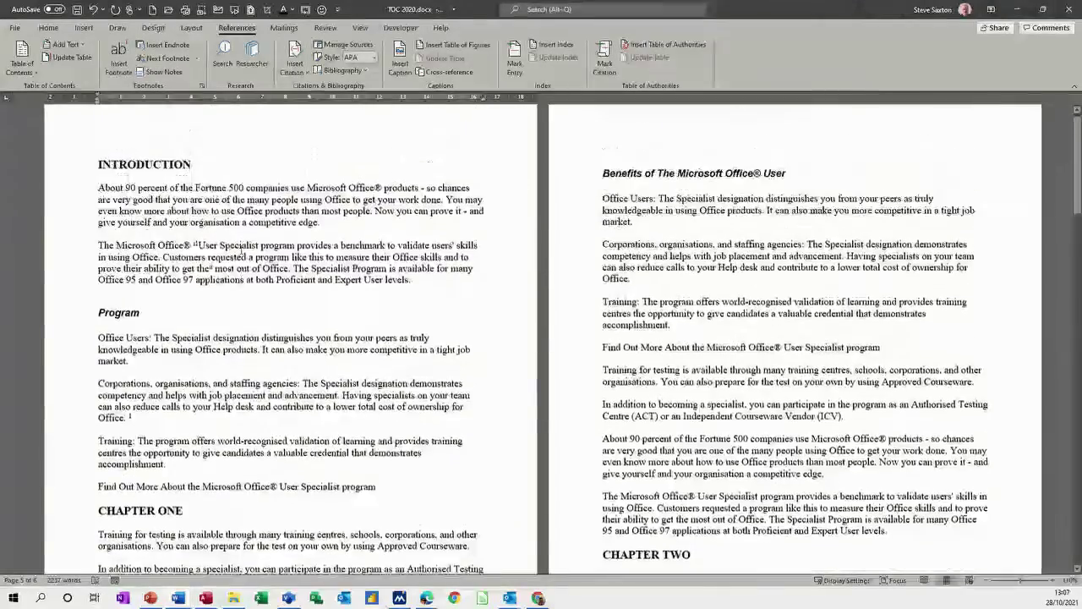
{"action": "left_click", "coordinate": [99, 206]}
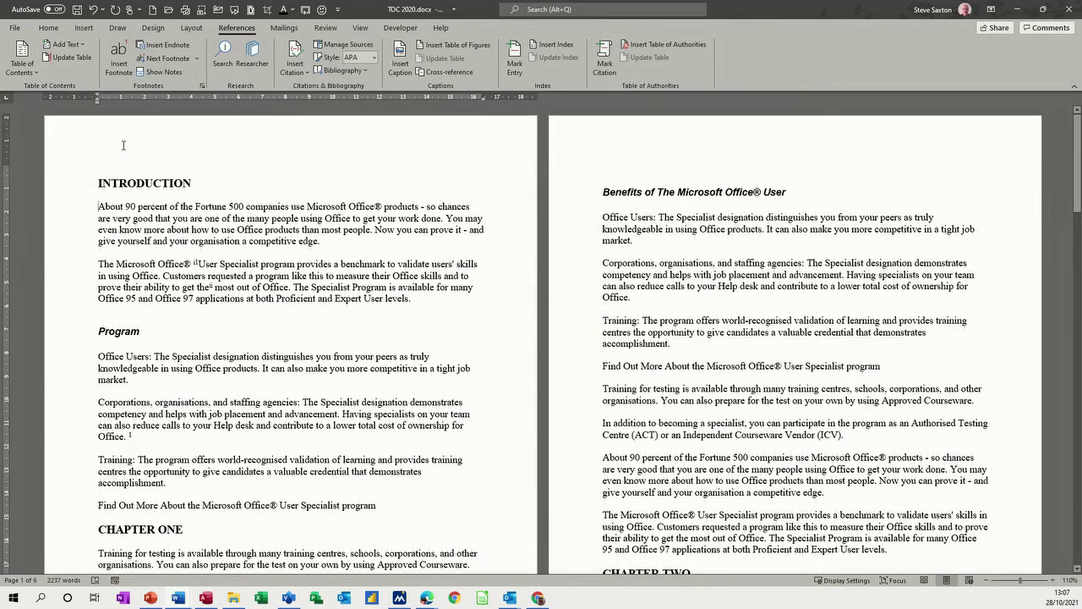
{"action": "left_click", "coordinate": [169, 62]}
{"action": "mouse_move", "coordinate": [201, 213]}
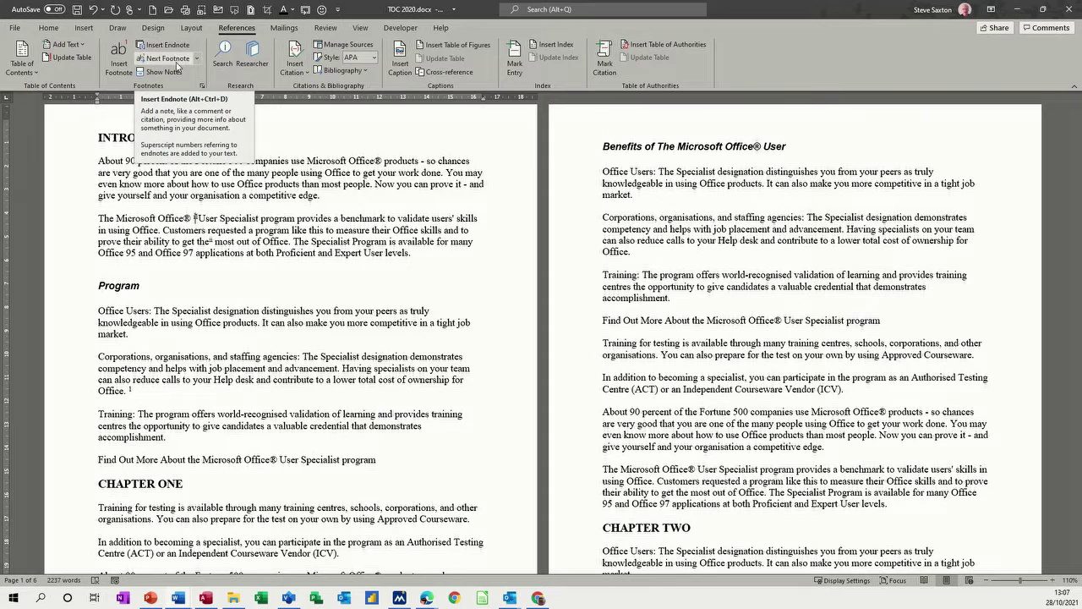
{"action": "left_click", "coordinate": [174, 59]}
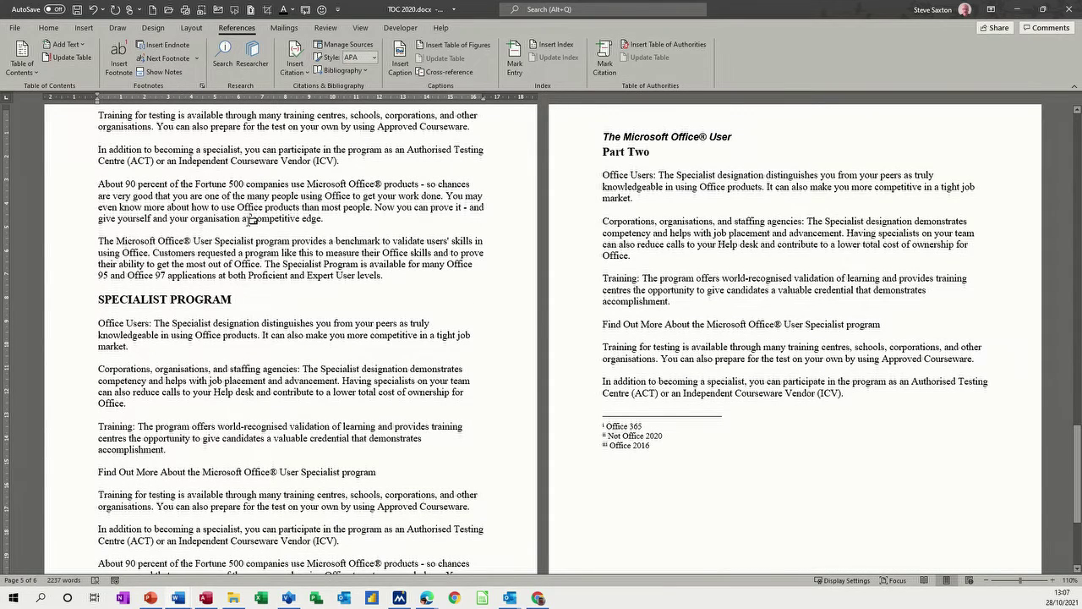
{"action": "left_click", "coordinate": [196, 58]}
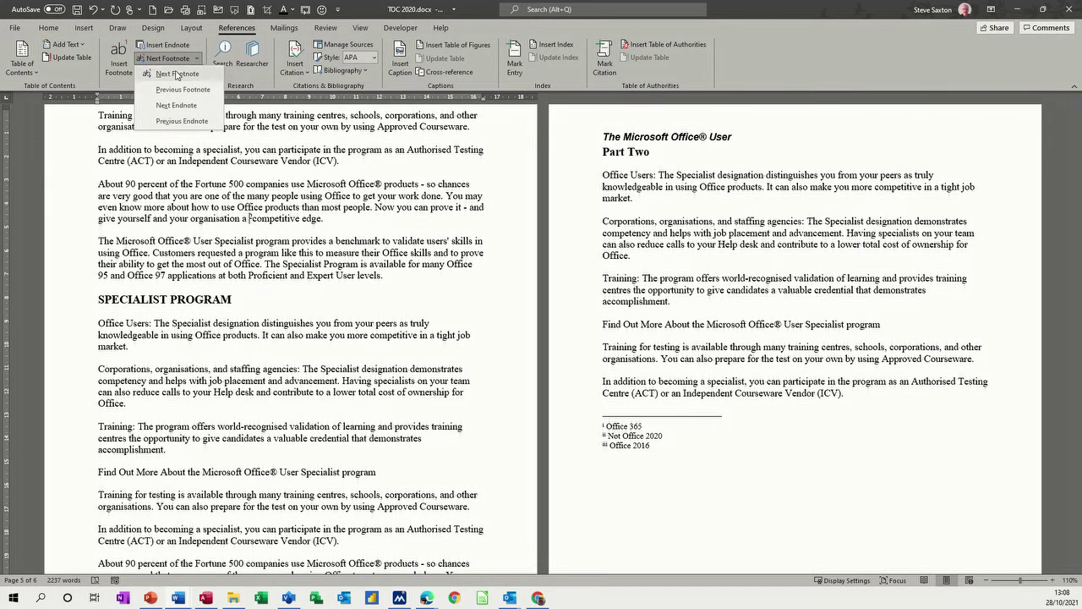
{"action": "left_click", "coordinate": [172, 120]}
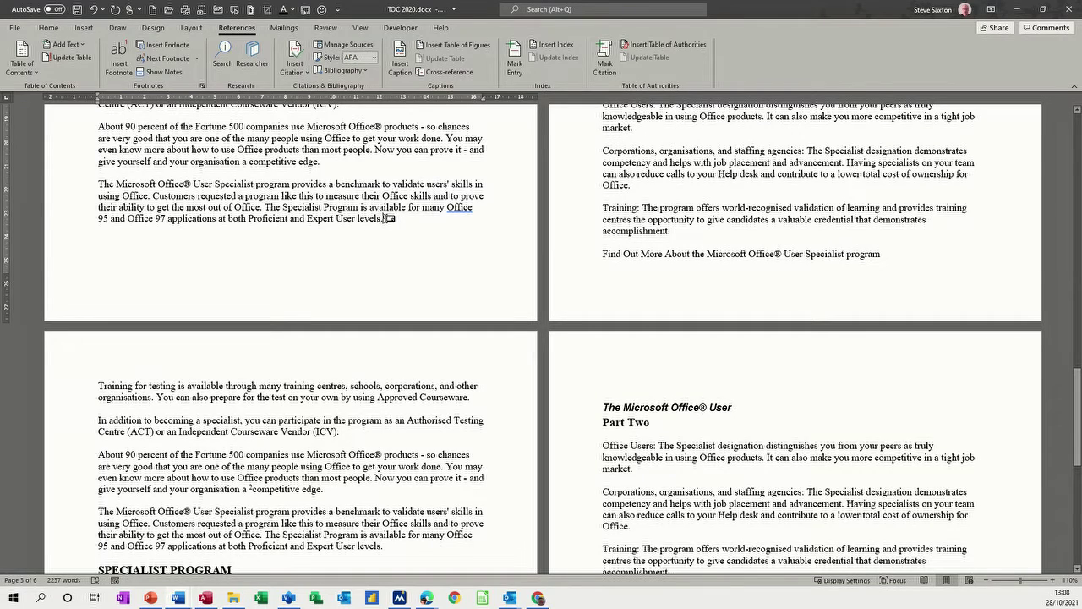
{"action": "mouse_move", "coordinate": [387, 218]}
{"action": "left_click", "coordinate": [196, 59]}
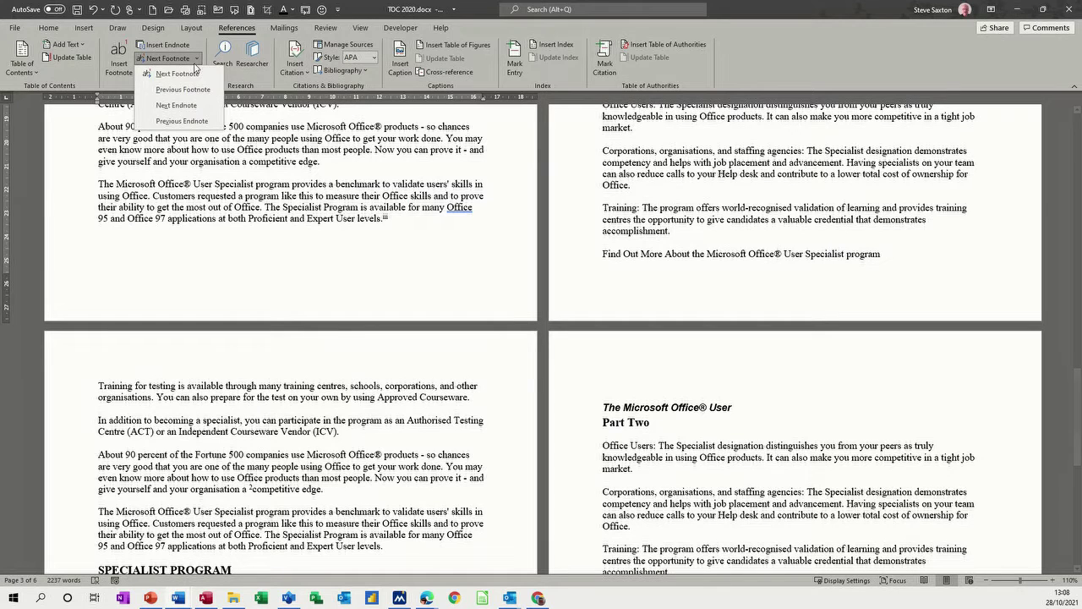
{"action": "left_click", "coordinate": [169, 120]}
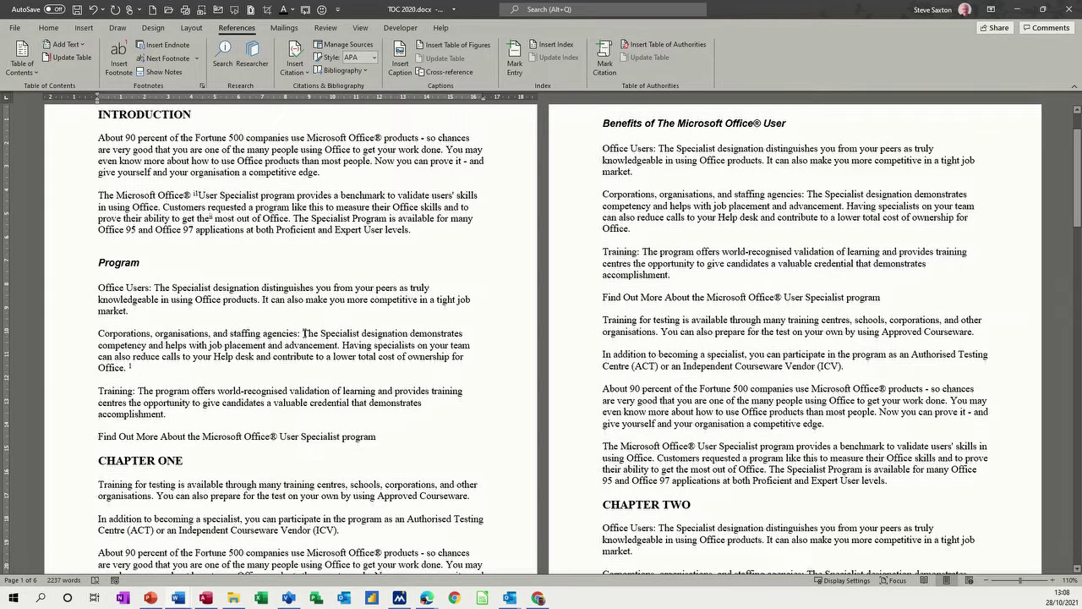
On the blank line above Program, insert a cross-reference to endnote ii 'Not Office 2020'.
{"action": "left_click", "coordinate": [99, 243]}
{"action": "left_click", "coordinate": [440, 73]}
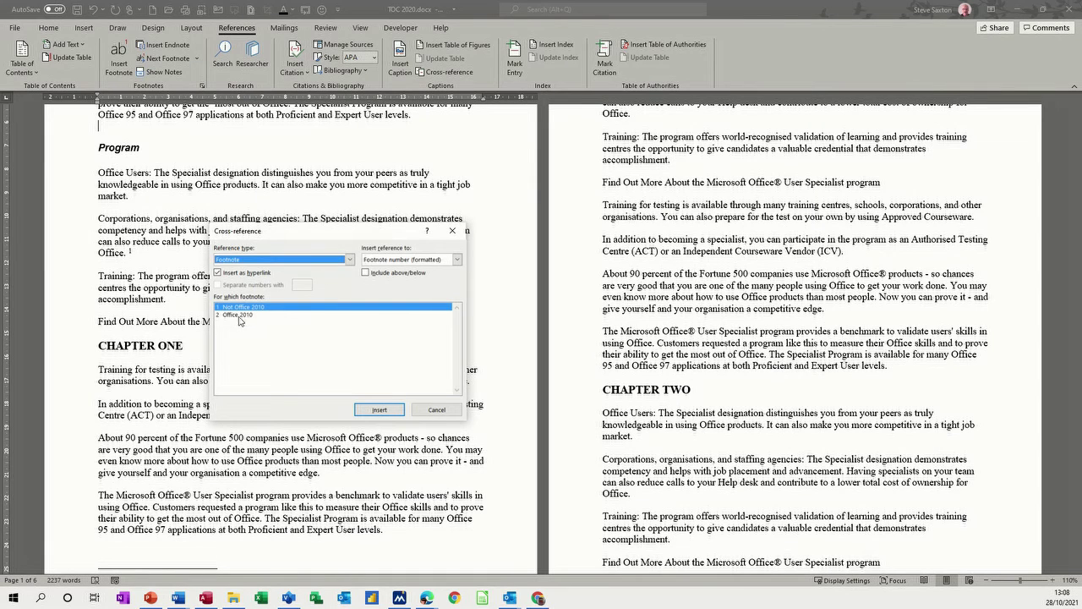
{"action": "left_click", "coordinate": [239, 318]}
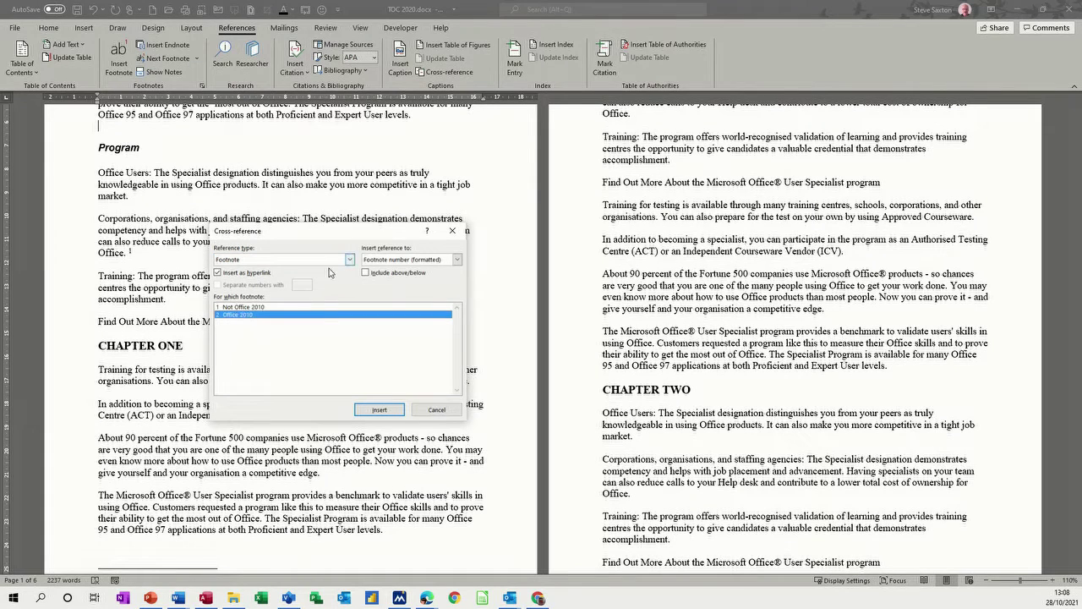
{"action": "left_click", "coordinate": [349, 259]}
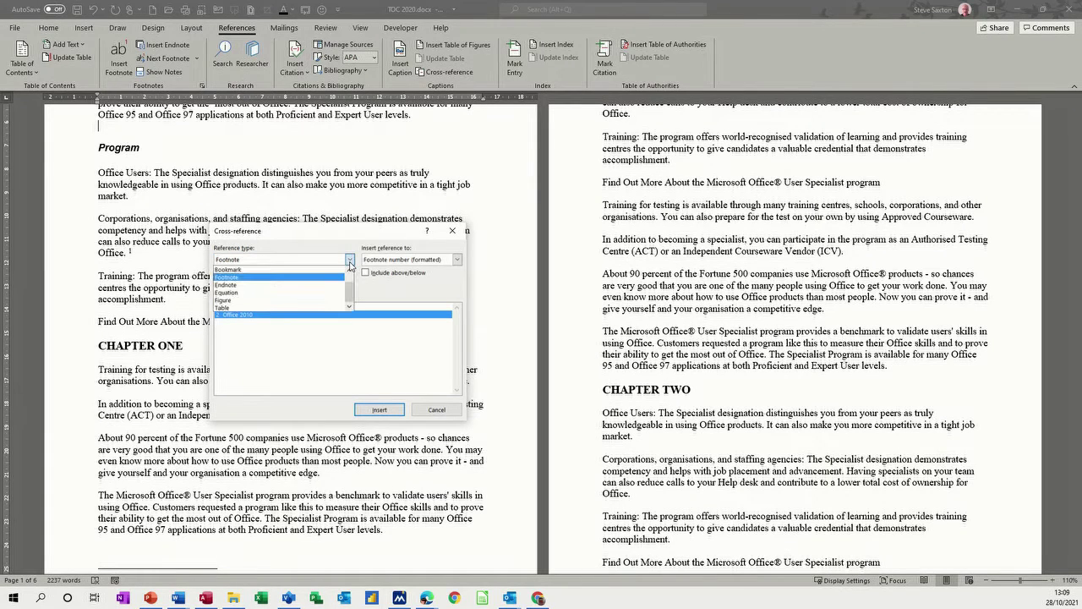
{"action": "left_click", "coordinate": [304, 288]}
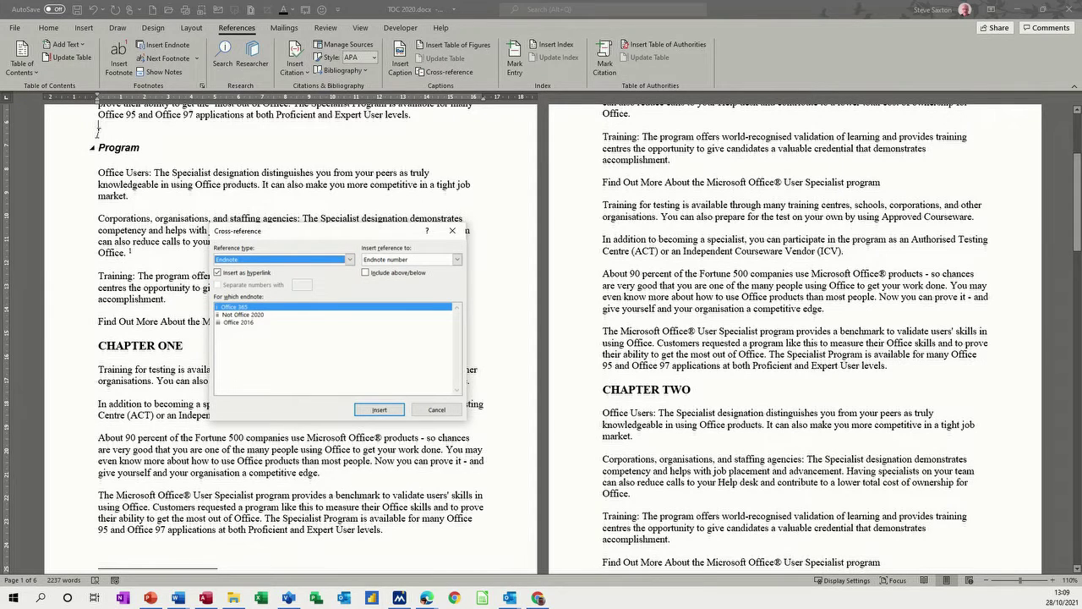
{"action": "left_click", "coordinate": [246, 316]}
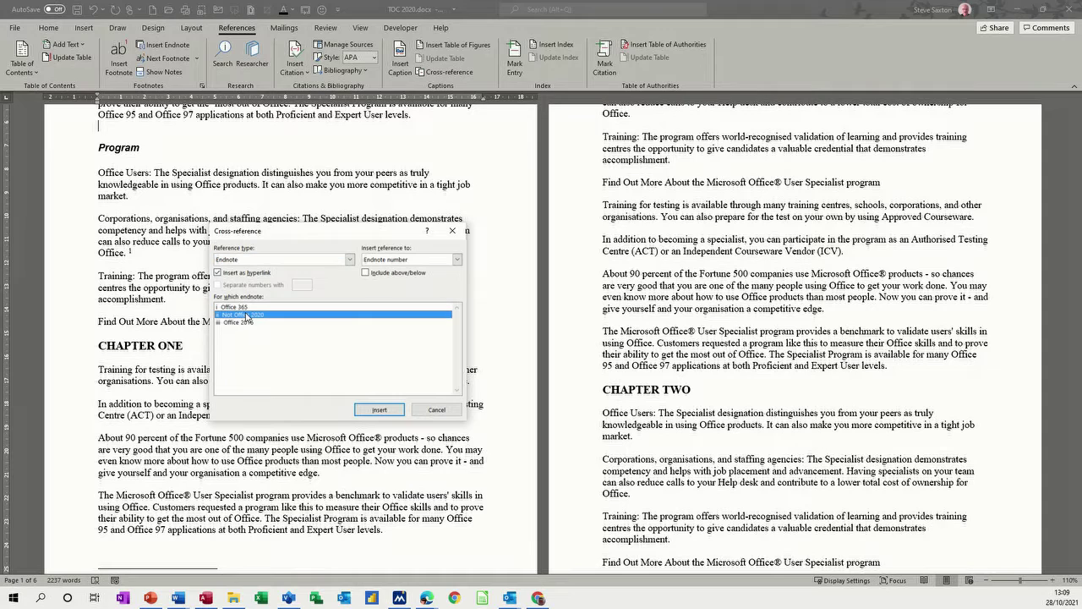
{"action": "left_click", "coordinate": [372, 413]}
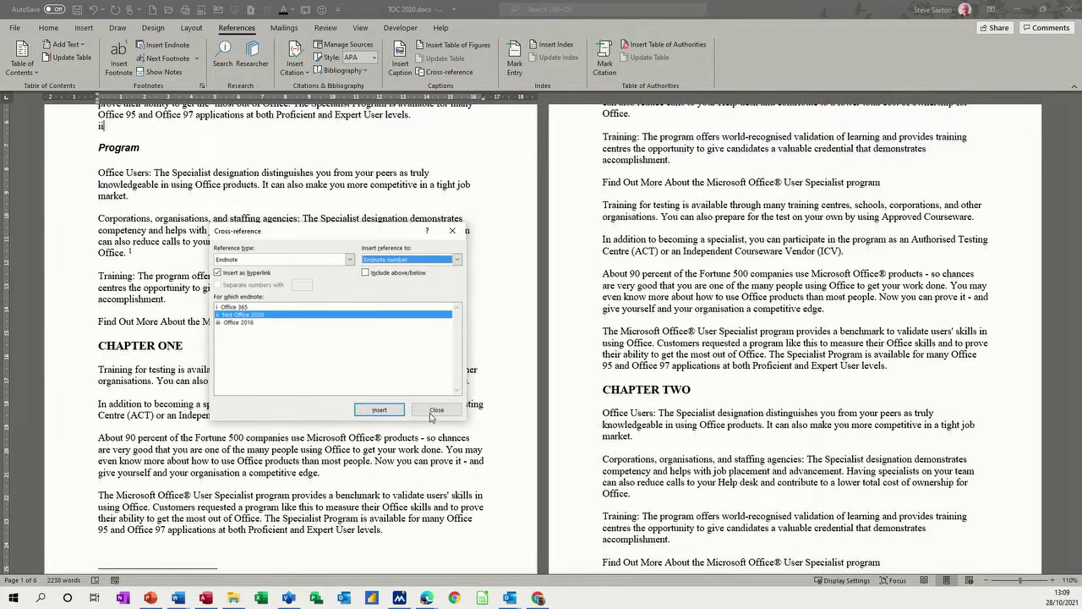
{"action": "left_click", "coordinate": [435, 410]}
Type 'See' before the ii reference so the line reads 'See ii', and check the link.
{"action": "left_click", "coordinate": [98, 126]}
{"action": "type", "text": "See"}
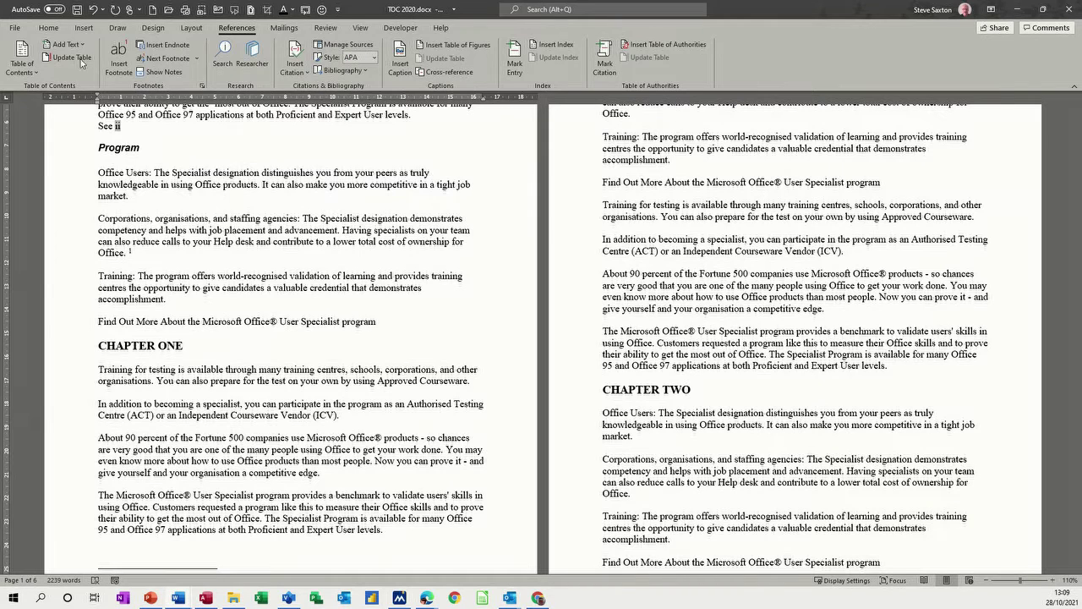
{"action": "left_click", "coordinate": [118, 129]}
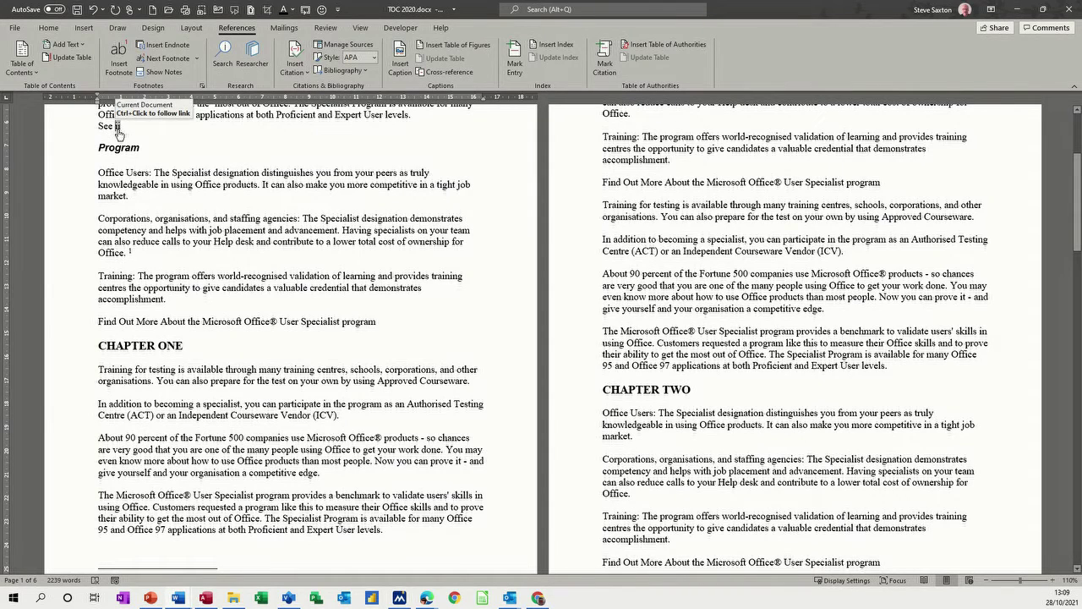
{"action": "scroll", "coordinate": [119, 133], "scroll_direction": "up", "scroll_amount": 3}
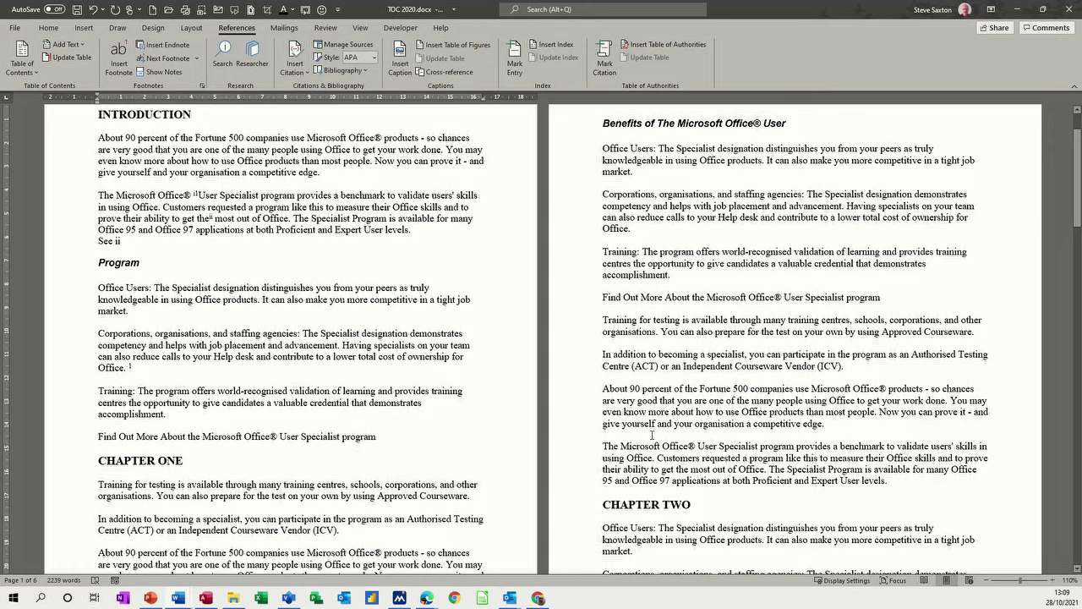
Jump to the footnote area, then keep footnotes at Bottom of page in the Footnote and Endnote settings.
{"action": "left_click", "coordinate": [164, 72]}
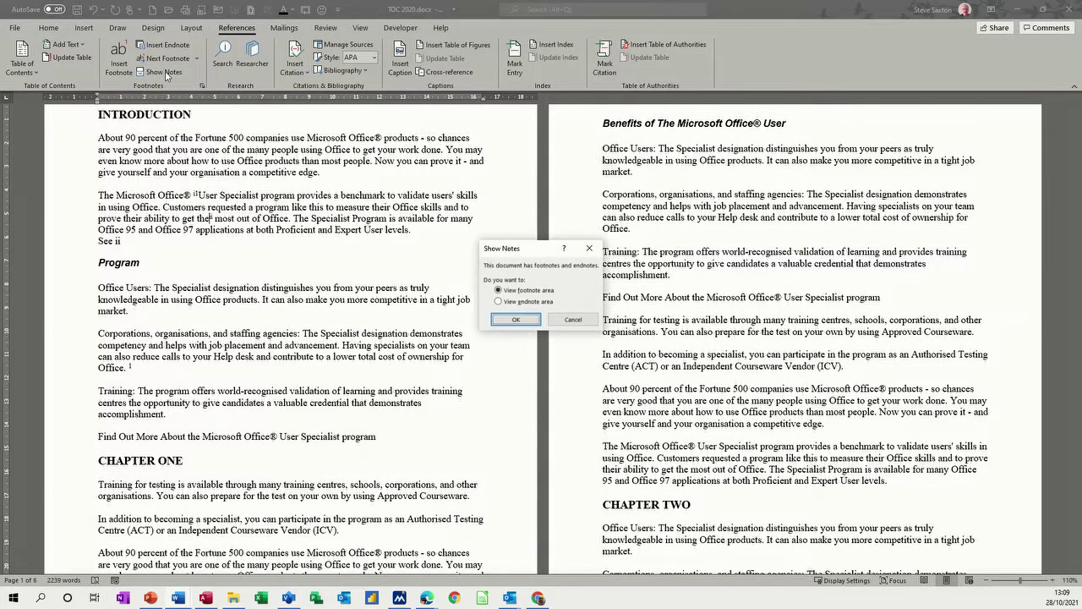
{"action": "left_click", "coordinate": [514, 319]}
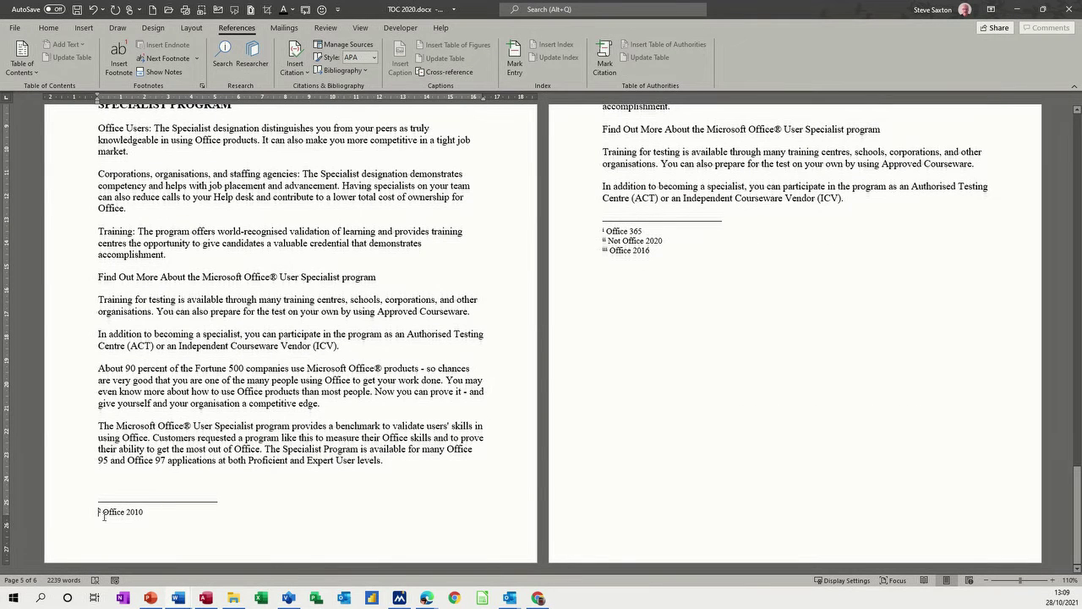
{"action": "left_click", "coordinate": [203, 87]}
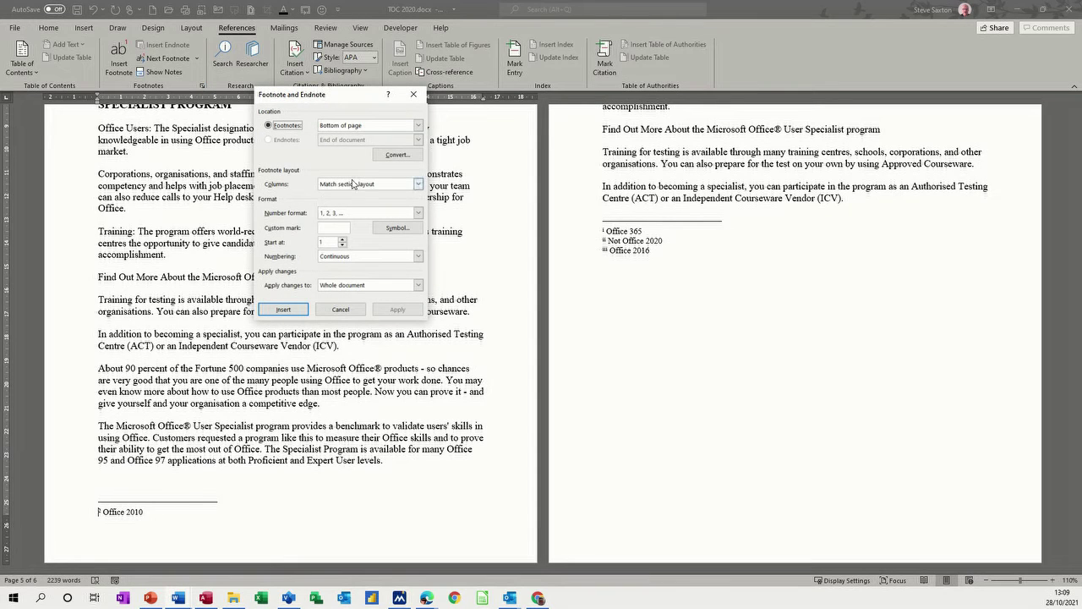
{"action": "left_click", "coordinate": [417, 126]}
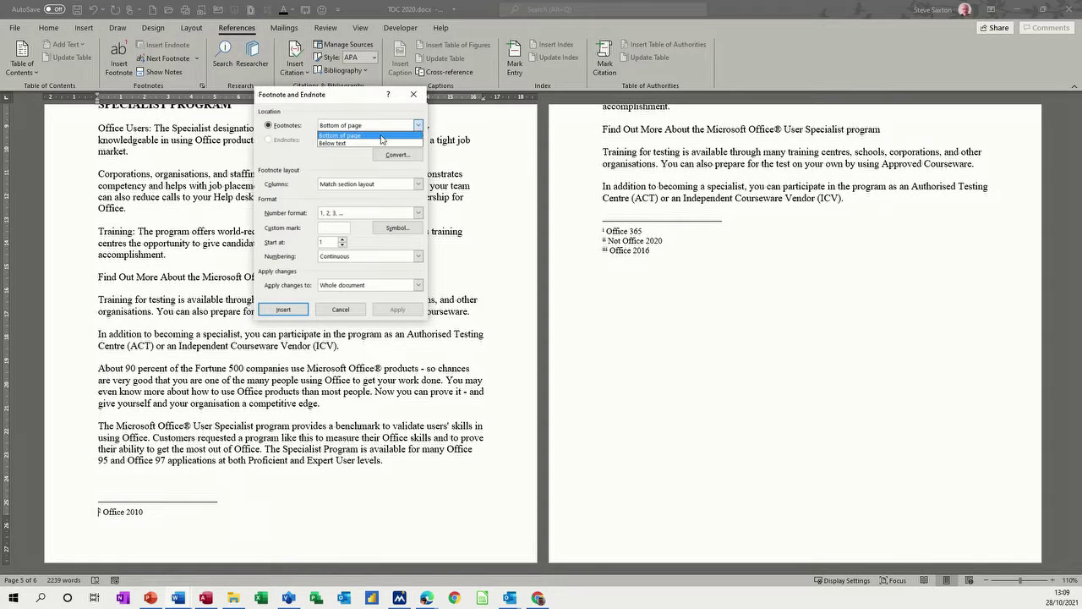
{"action": "left_click", "coordinate": [404, 129]}
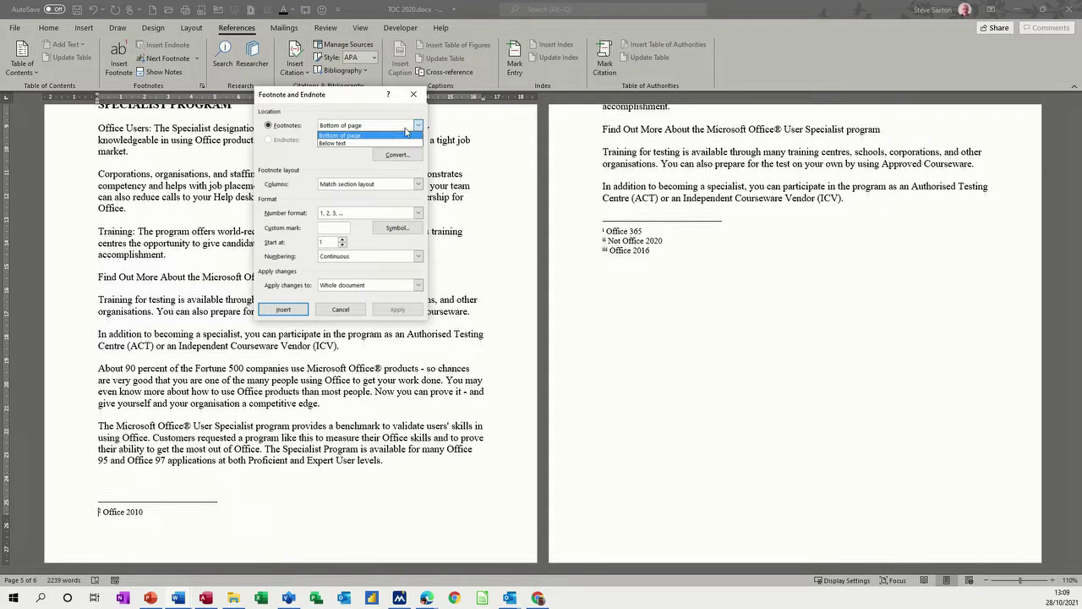